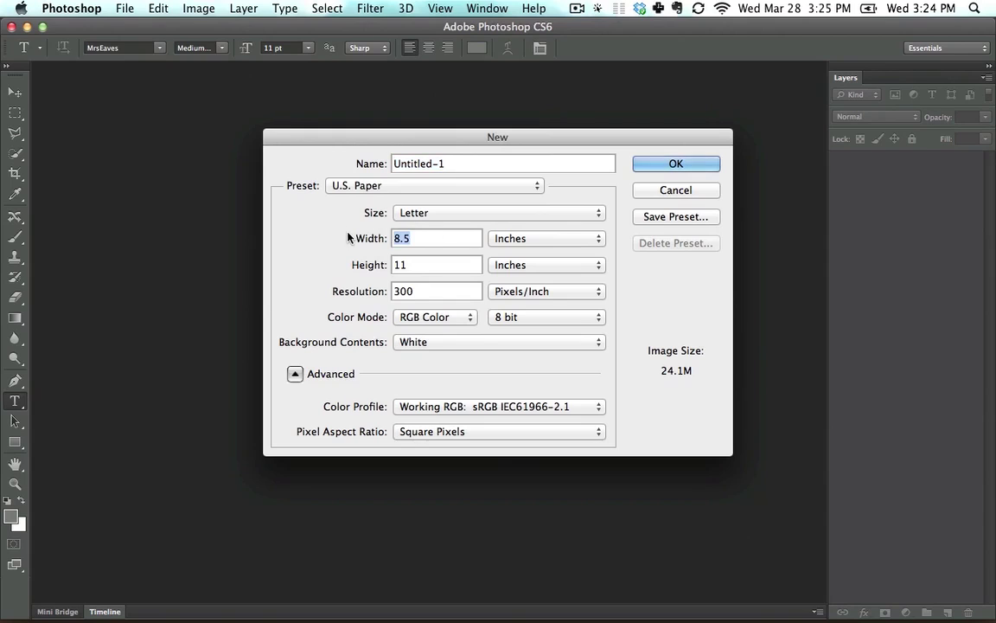
# Create a new document 3 inches wide and 2.5 inches high at 300 pixels per inch.
pyautogui.write('3')
pyautogui.press('Tab')
pyautogui.write('2.5')
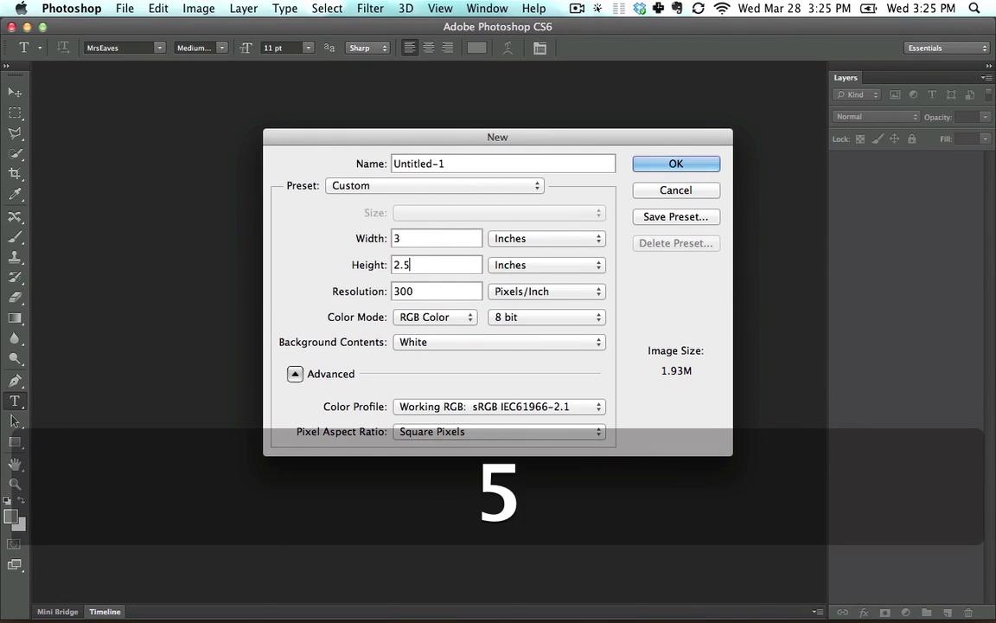
pyautogui.press('Tab')
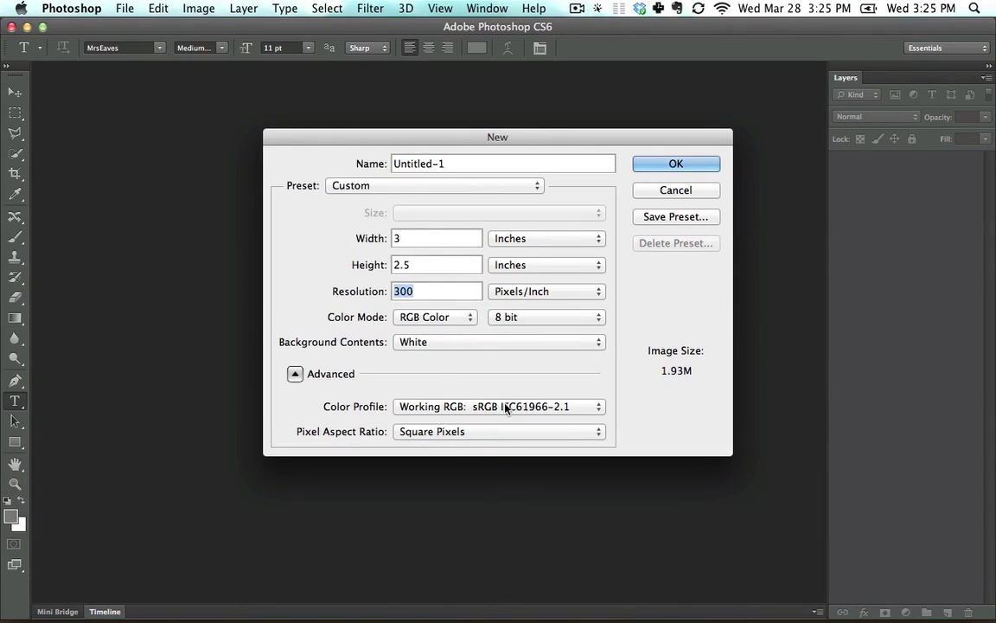
pyautogui.click(295, 373)
pyautogui.click(680, 164)
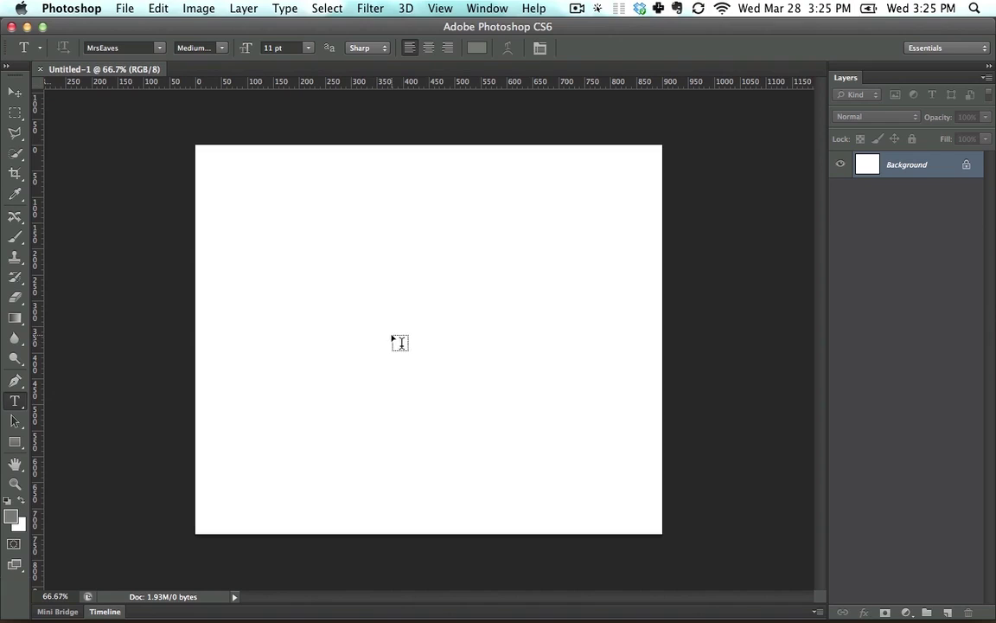
# Start a text layer near the canvas centre with the contact's full name and the line "Sand Dune Salesam" below it.
pyautogui.click(368, 301)
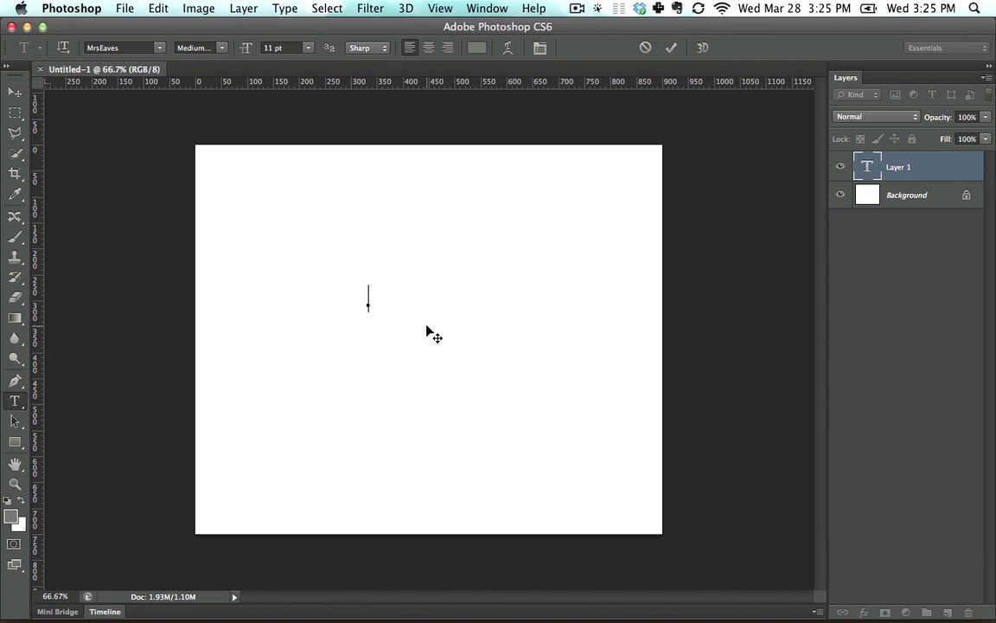
pyautogui.press('shift')
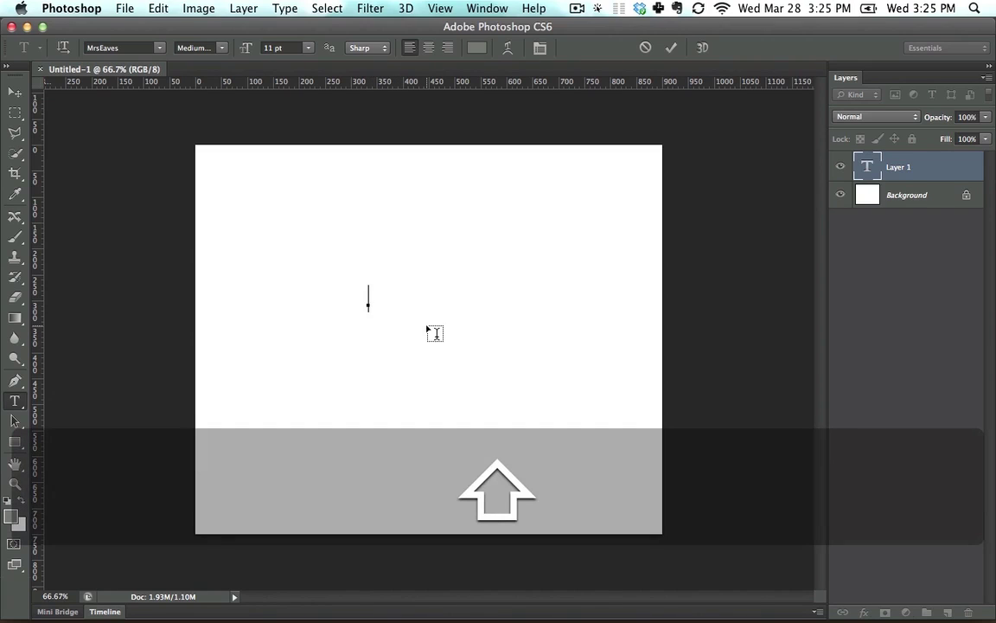
pyautogui.write('Sandy ')
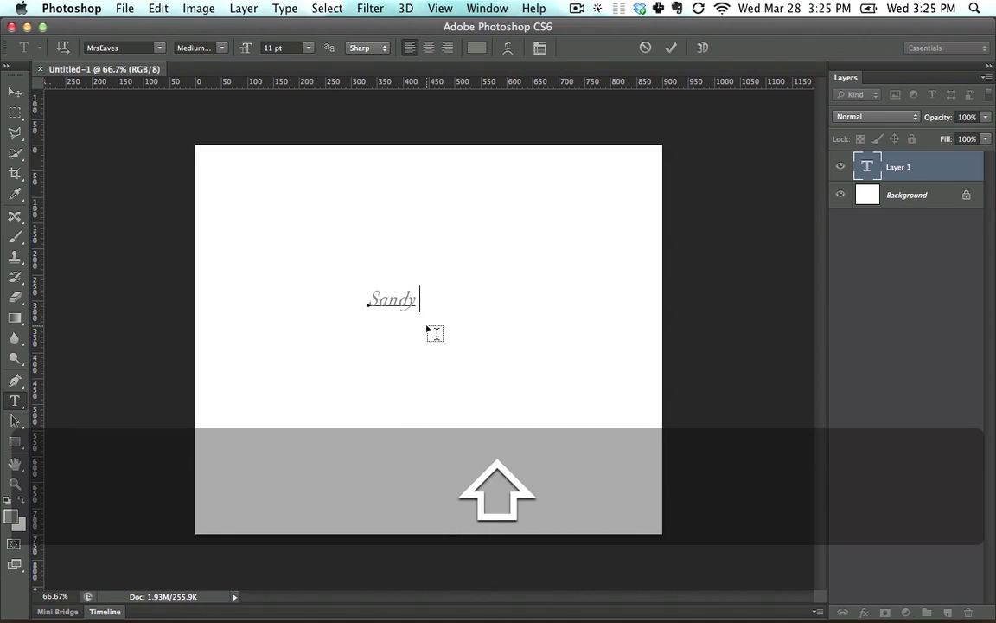
pyautogui.write('Dune')
pyautogui.press('Return')
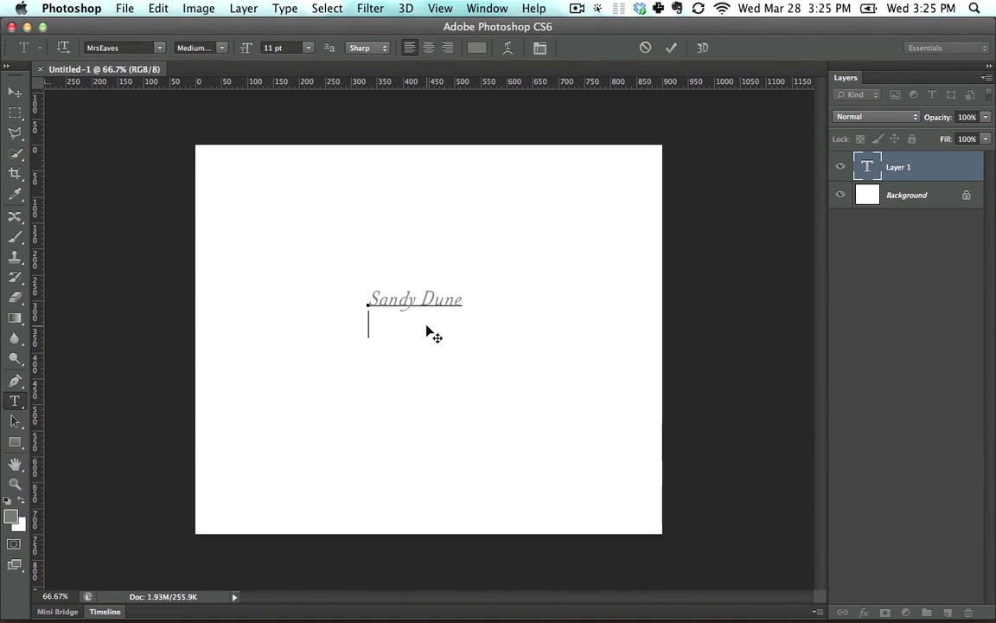
pyautogui.write('Sand Dune ')
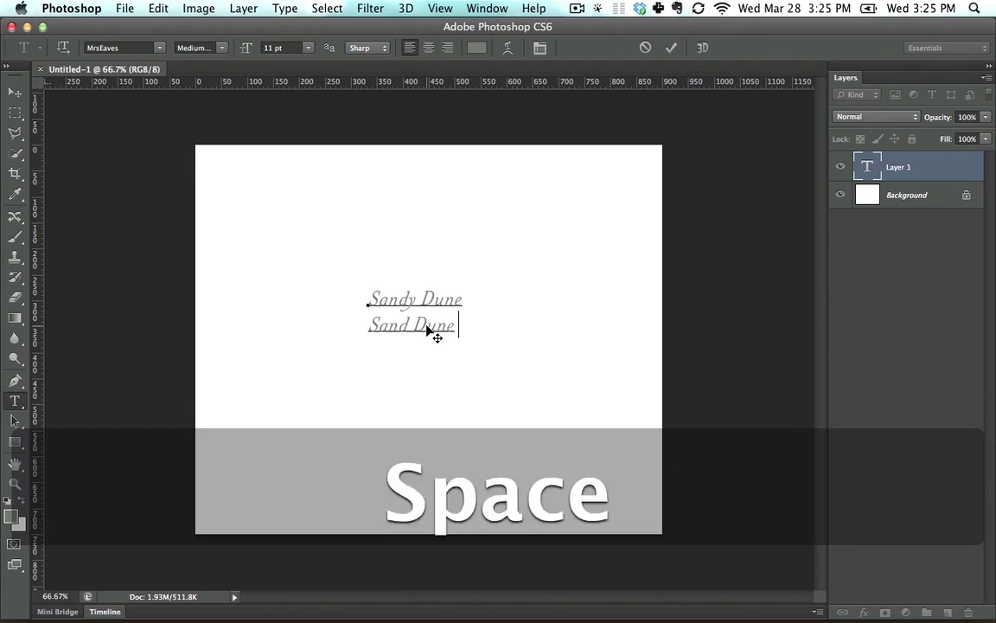
pyautogui.write('Salesam')
pyautogui.press('Return')
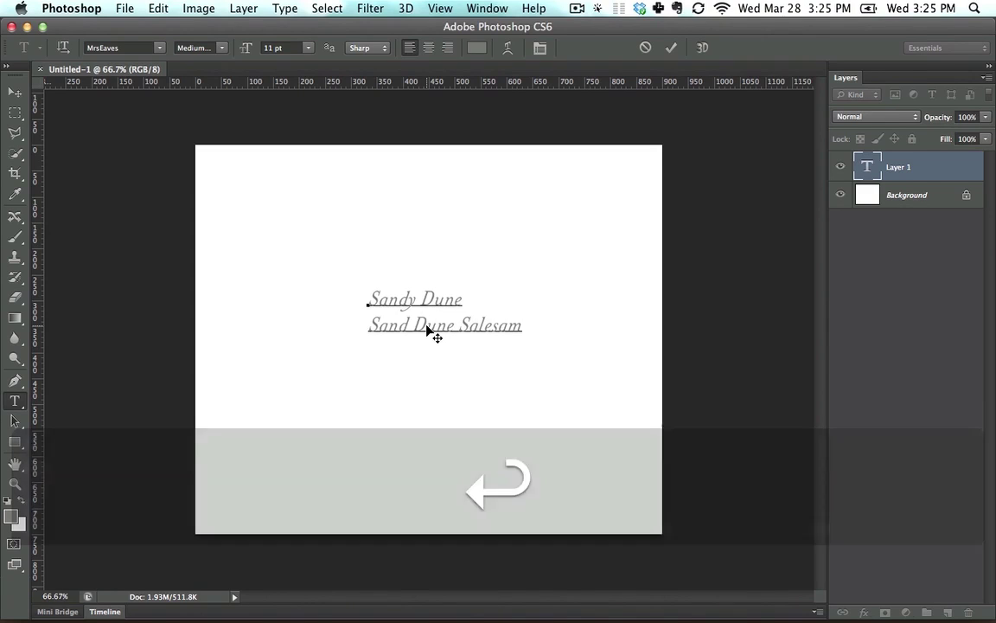
# Add street address and phone number lines to the contact text, and shift the block slightly right and down.
pyautogui.write('1234')
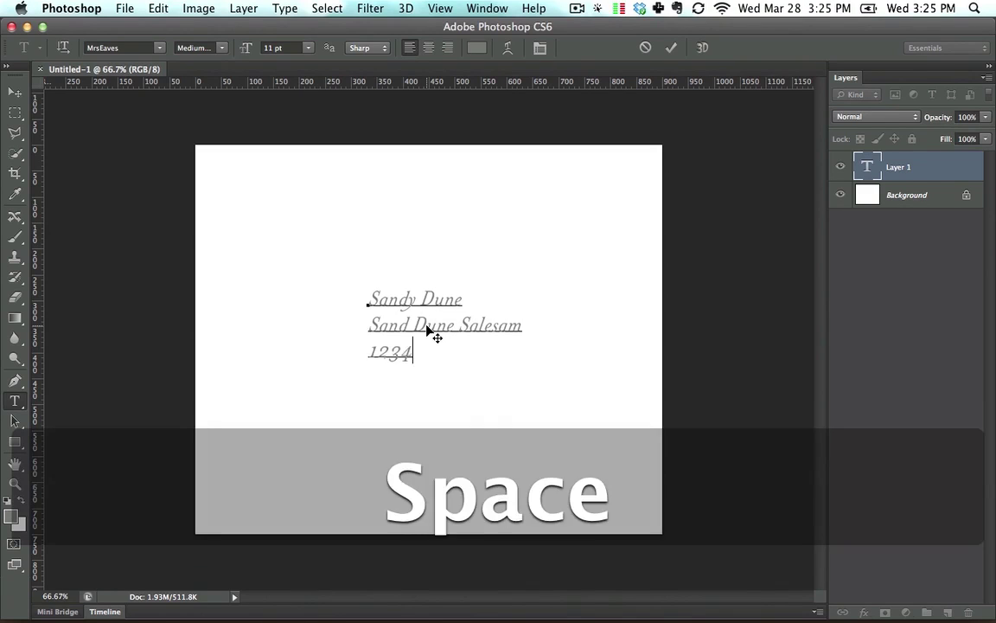
pyautogui.write(' Street Lane')
pyautogui.press('Return')
pyautogui.write('123 ')
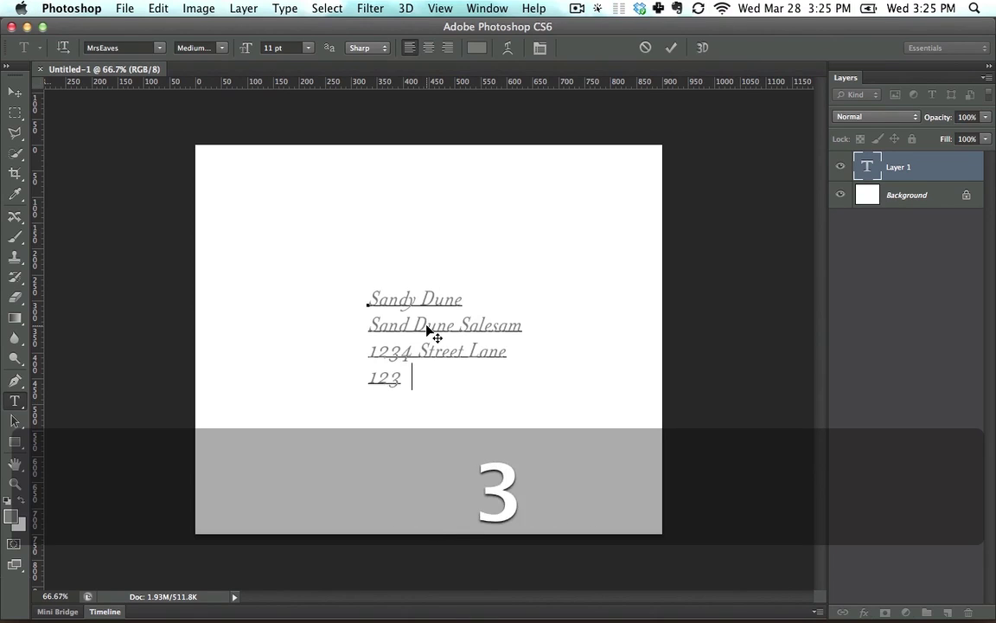
pyautogui.write('3456')
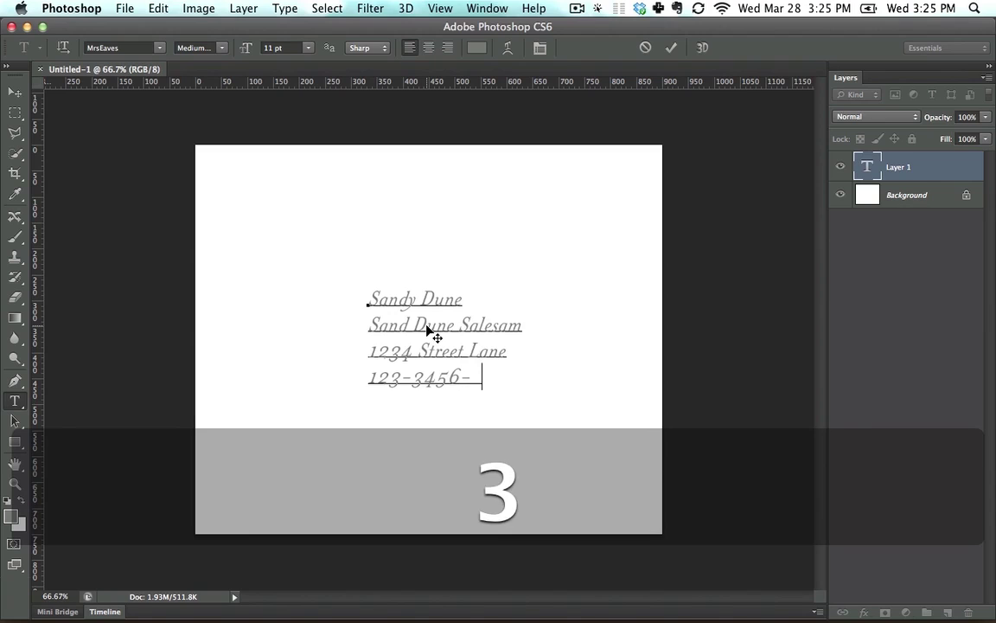
pyautogui.write('-345')
pyautogui.press('Down')
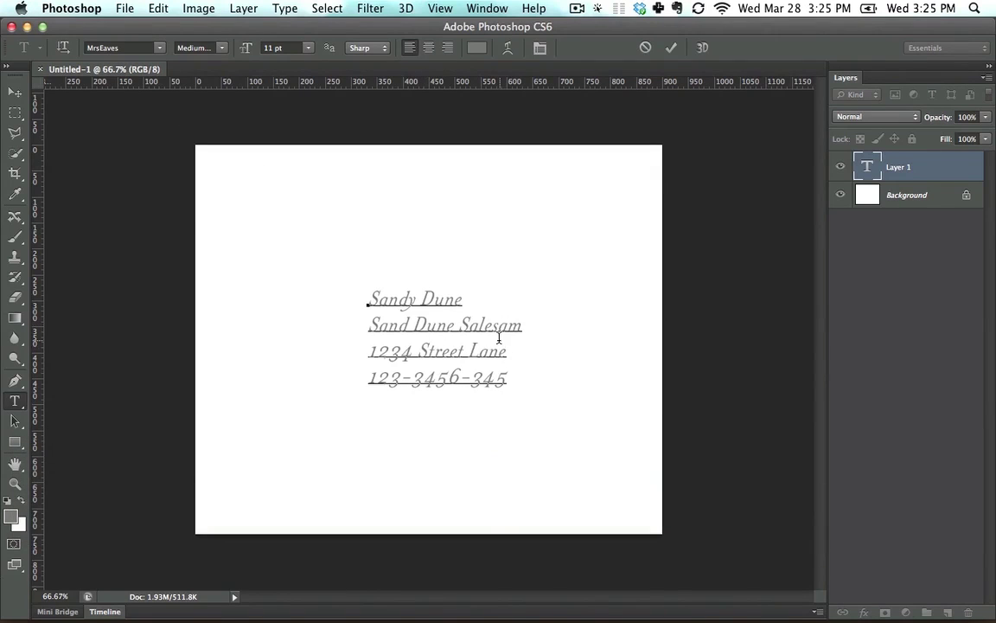
pyautogui.click(15, 92)
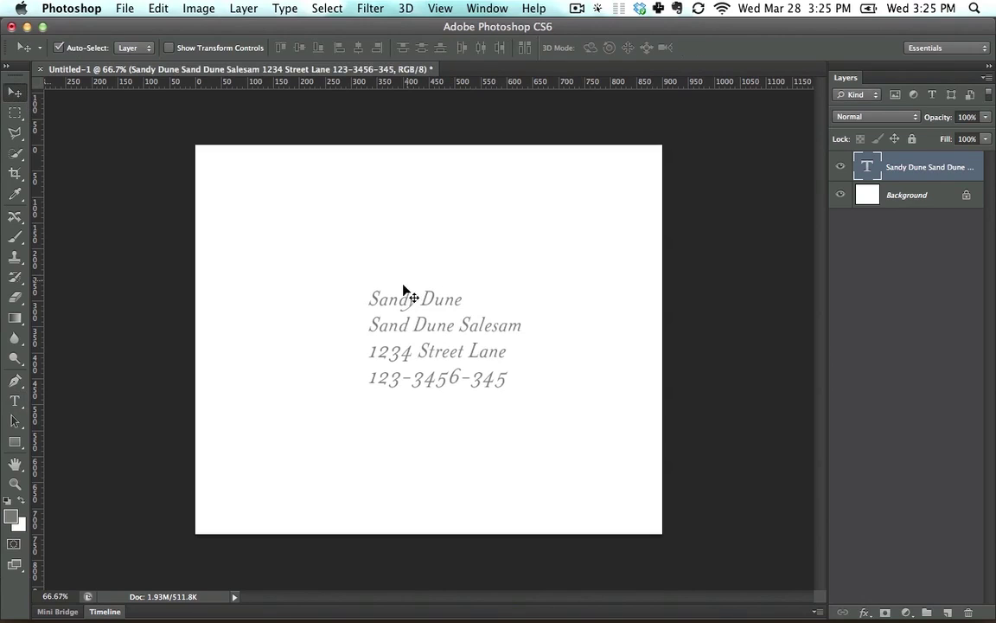
pyautogui.moveTo(404, 288); pyautogui.dragTo(453, 296)
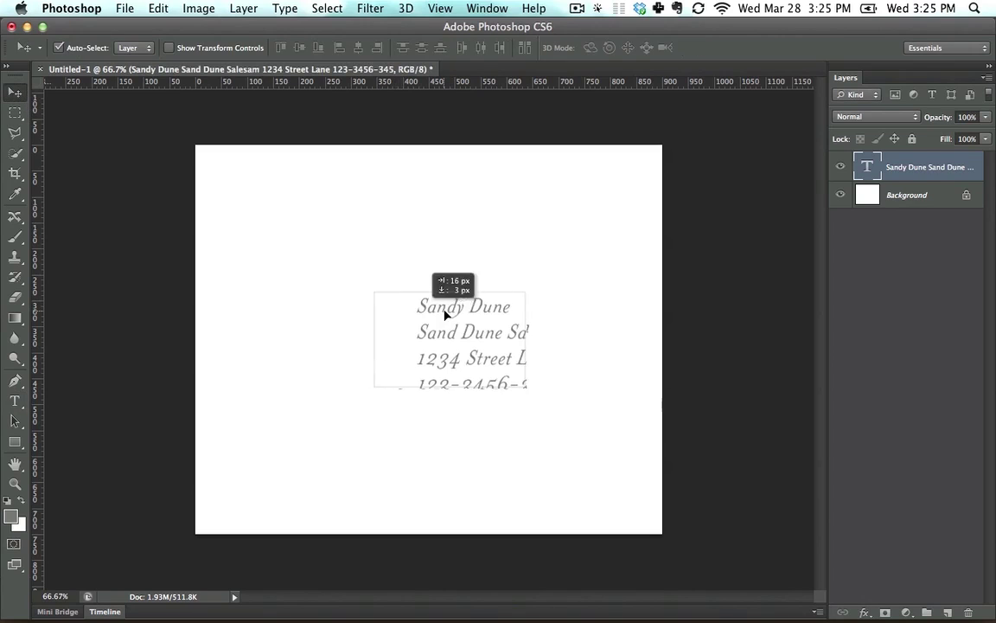
# Add a separate text layer reading "Here's a quote about sand dunes" above the contact block and nudge it upward.
pyautogui.click(15, 402)
pyautogui.click(297, 261)
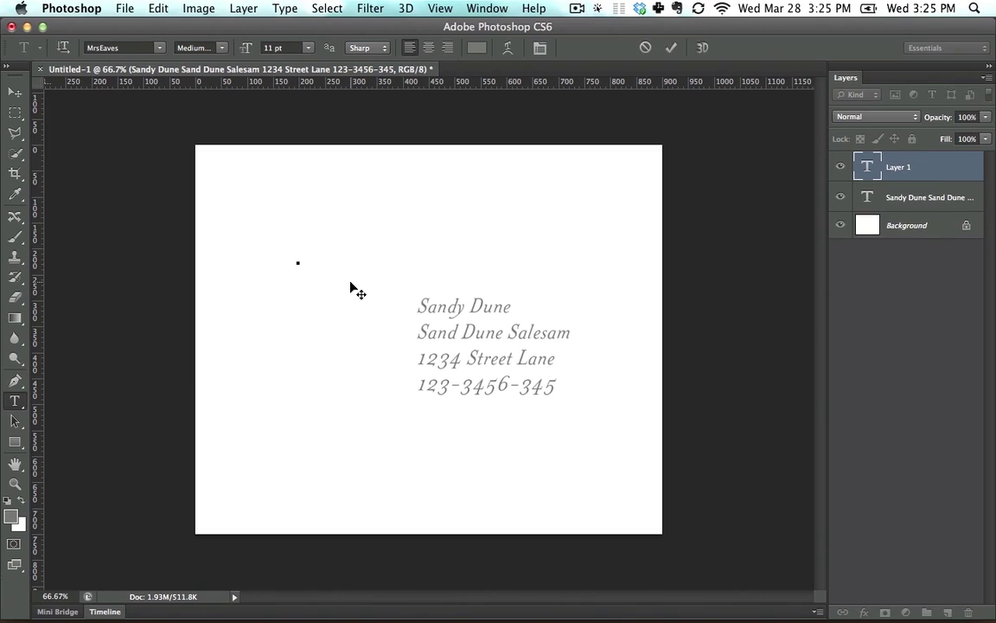
pyautogui.write("Here'")
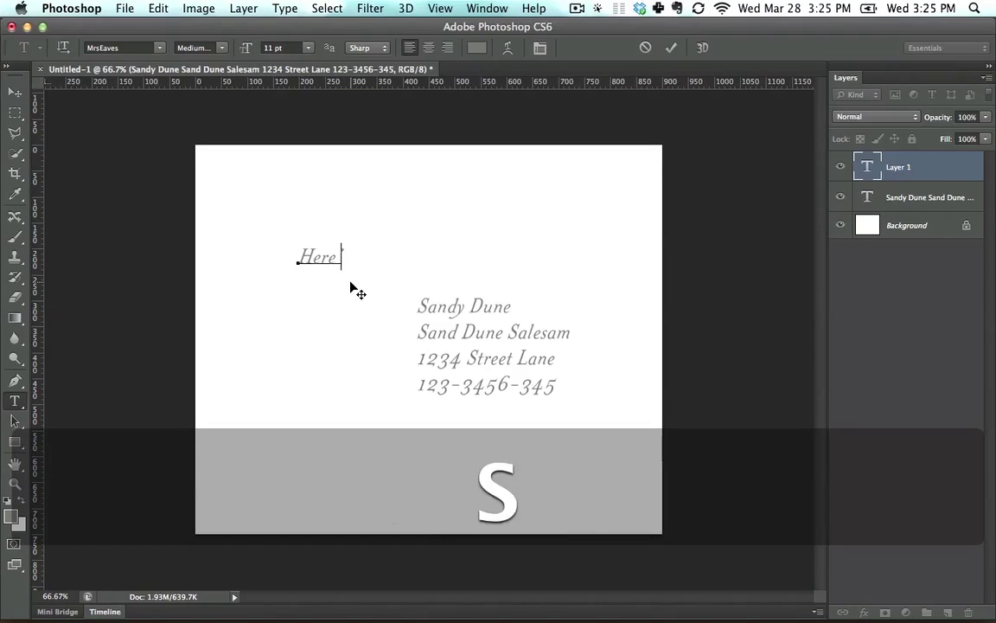
pyautogui.write('s a quote abou ')
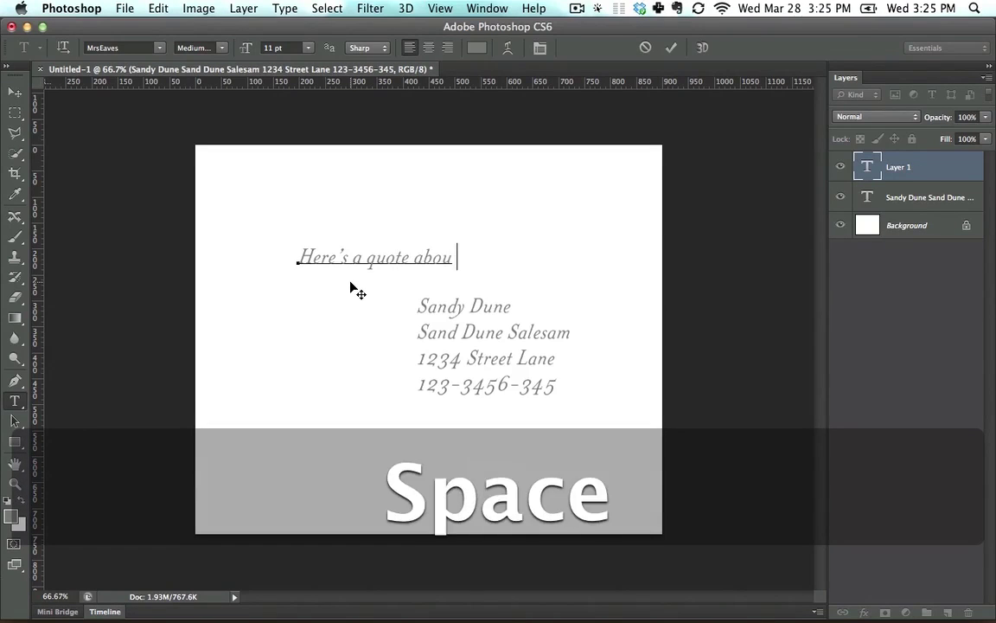
pyautogui.write('t sand dunes')
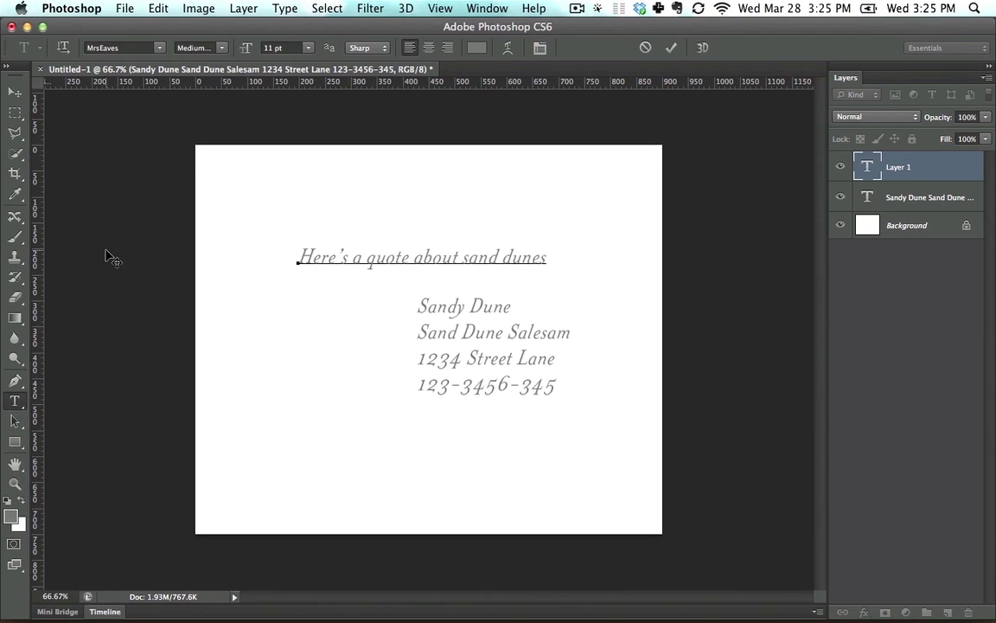
pyautogui.click(15, 92)
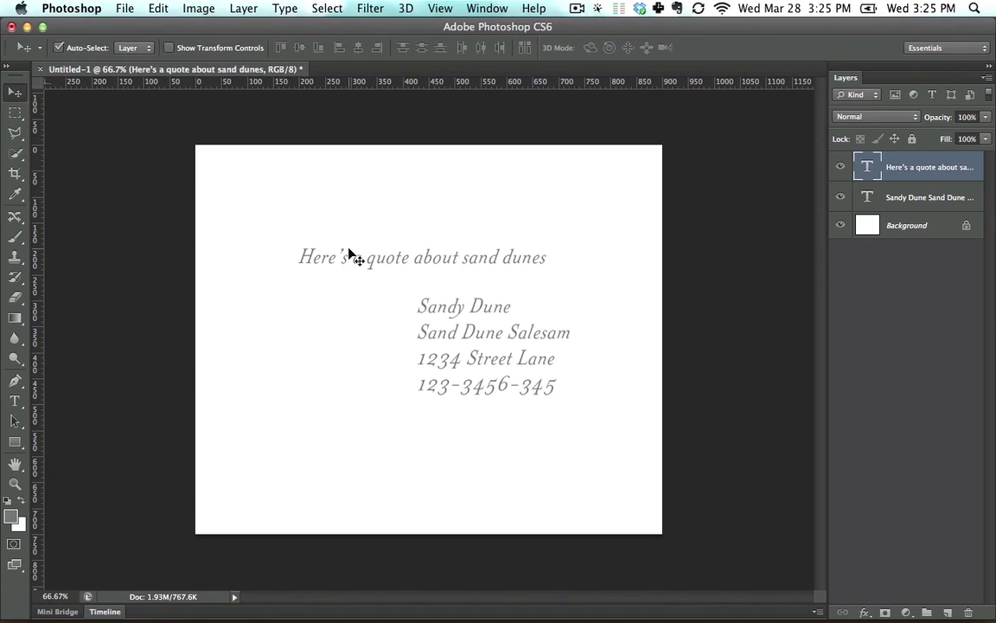
pyautogui.moveTo(350, 251)
pyautogui.mouseDown()
pyautogui.moveTo(285, 202)
pyautogui.moveTo(344, 233)
pyautogui.mouseUp()
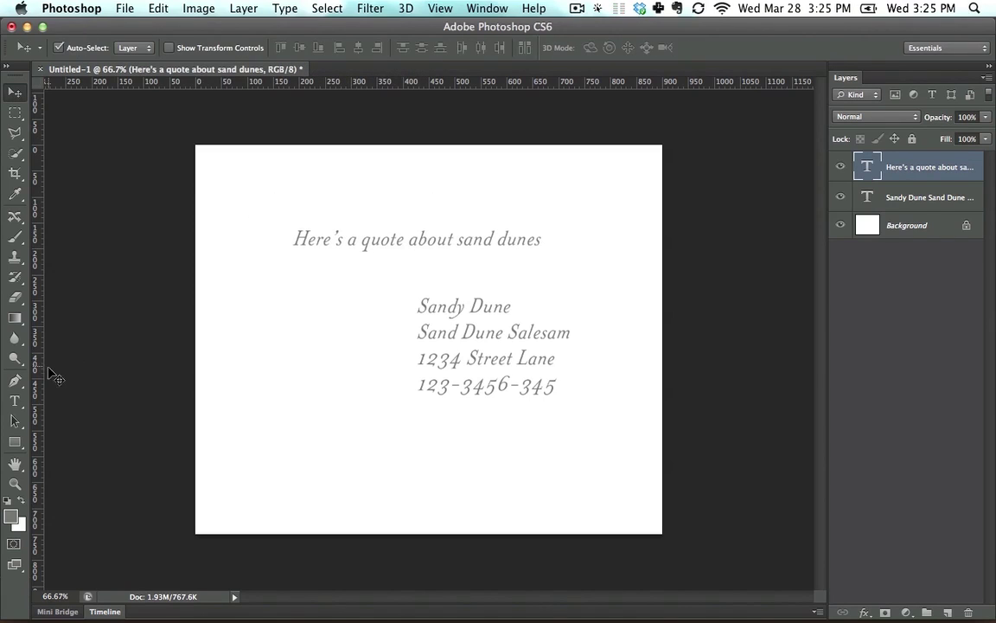
# Add placeholder text "blkdaflkjlkj aslkjds" in the canvas's lower left area and shift it slightly up and left.
pyautogui.press('t')
pyautogui.click(259, 443)
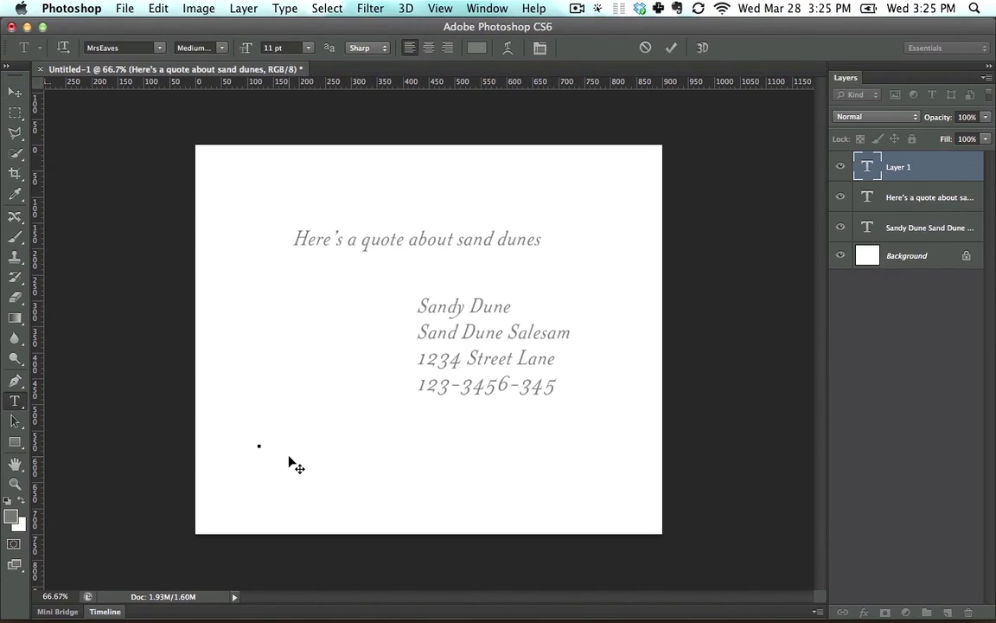
pyautogui.write('blkdaflkjlkj aslkjds')
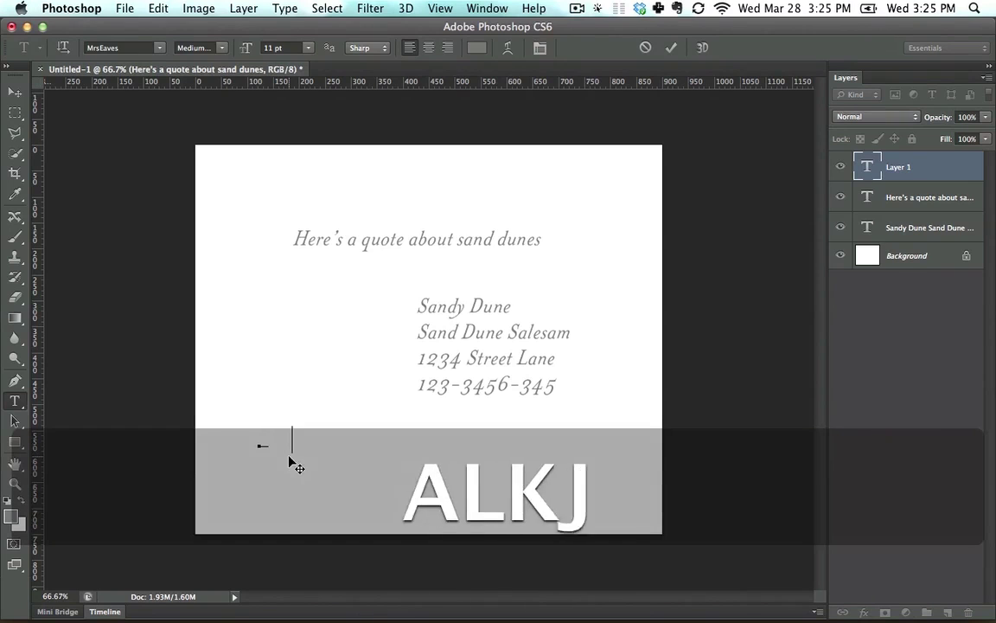
pyautogui.moveTo(318, 443)
pyautogui.mouseDown()
pyautogui.moveTo(299, 412)
pyautogui.moveTo(328, 386)
pyautogui.moveTo(347, 405)
pyautogui.moveTo(293, 406)
pyautogui.moveTo(331, 442)
pyautogui.mouseUp()
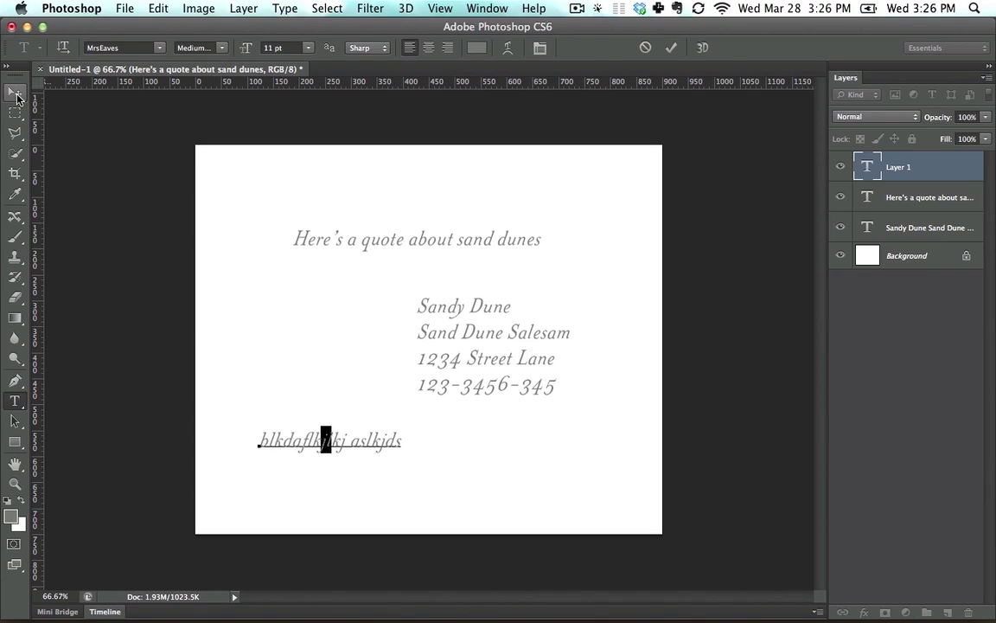
pyautogui.click(15, 93)
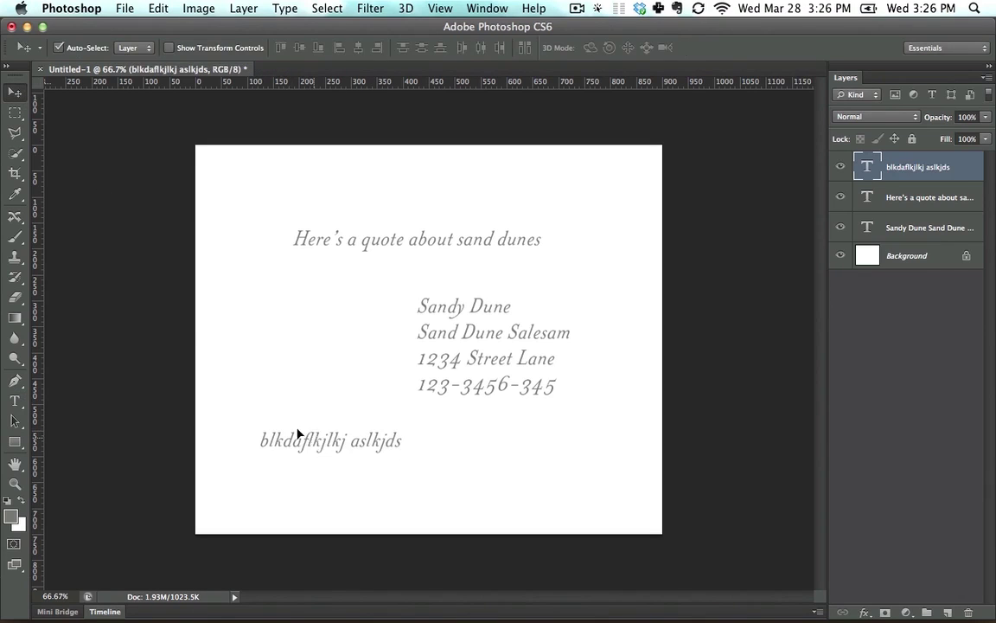
pyautogui.moveTo(313, 439); pyautogui.dragTo(296, 430)
# Correct "Salesam" to "Salesman" in the contact block's second line and commit the text.
pyautogui.click(485, 338)
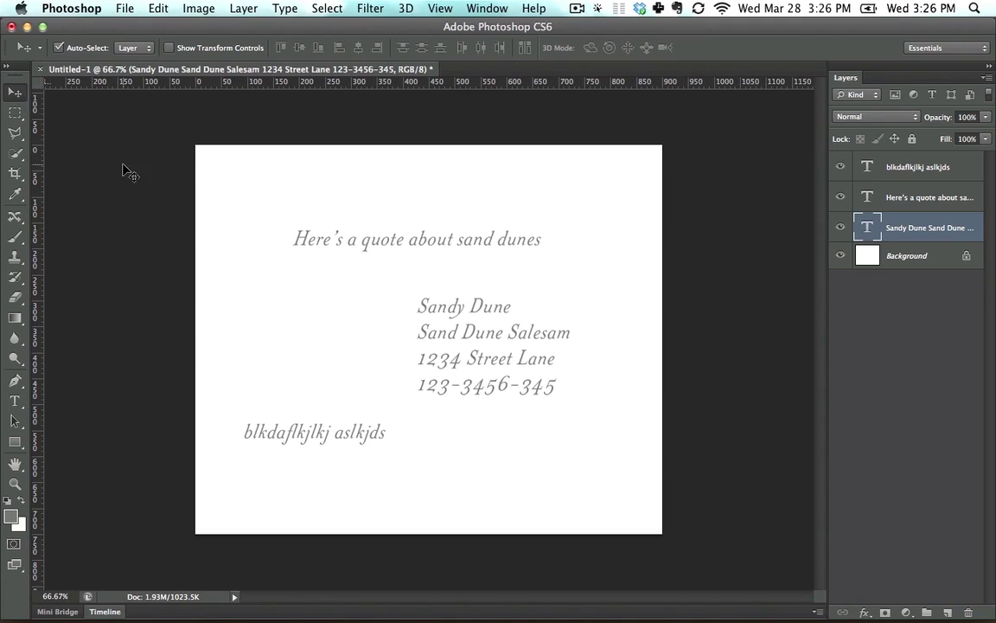
pyautogui.click(13, 403)
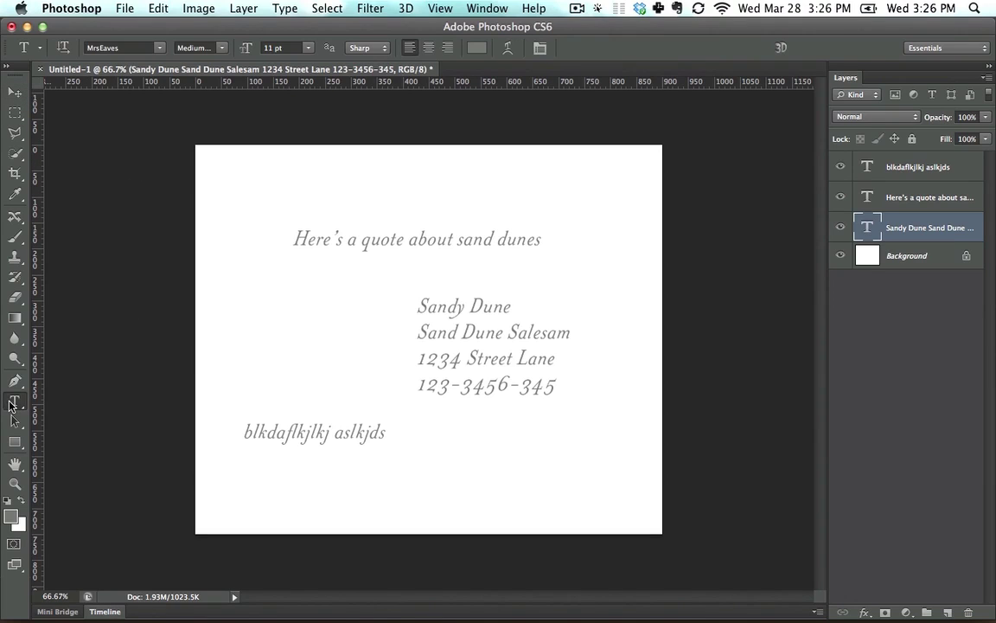
pyautogui.click(551, 330)
pyautogui.press('BackSpace')
pyautogui.press('Right')
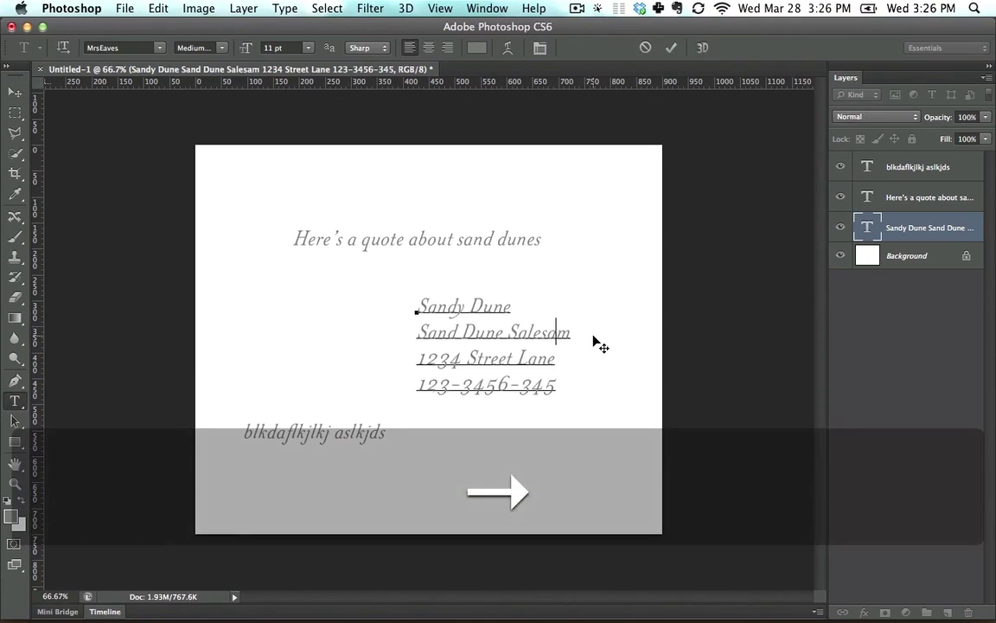
pyautogui.write('an')
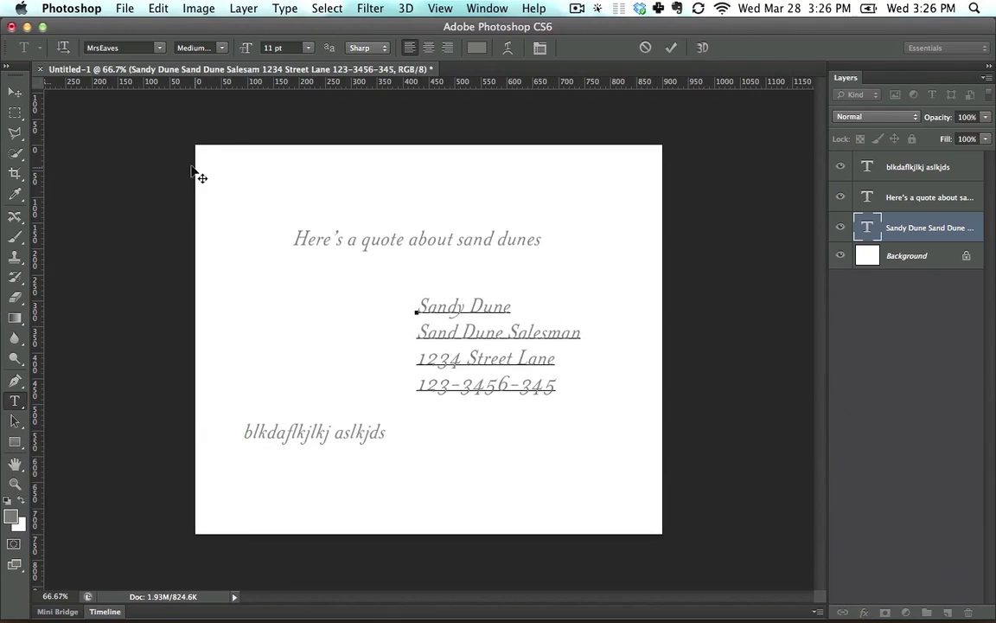
pyautogui.click(15, 91)
# Place a stray text layer "asdjhkjl" beside the phone number, and delete it after moving it left of the contact block.
pyautogui.press('t')
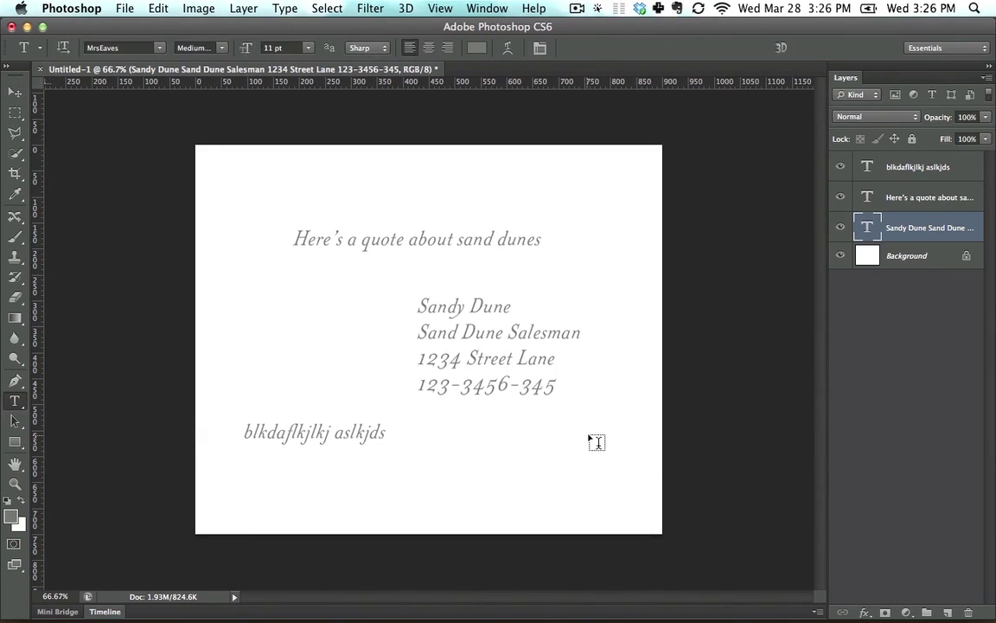
pyautogui.click(562, 401)
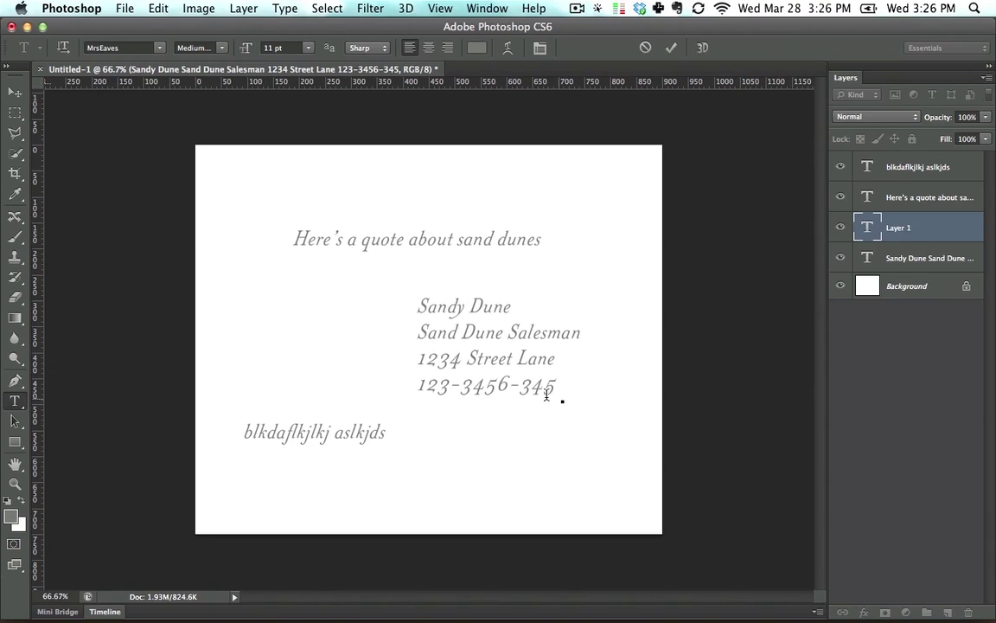
pyautogui.write('asdkjl')
pyautogui.click(15, 92)
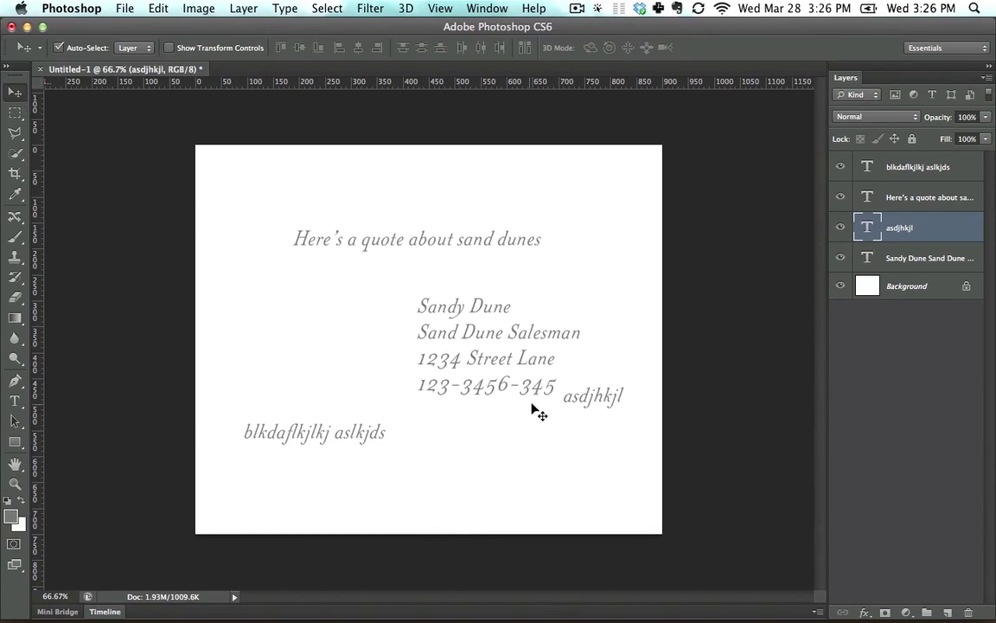
pyautogui.moveTo(584, 400); pyautogui.dragTo(303, 339)
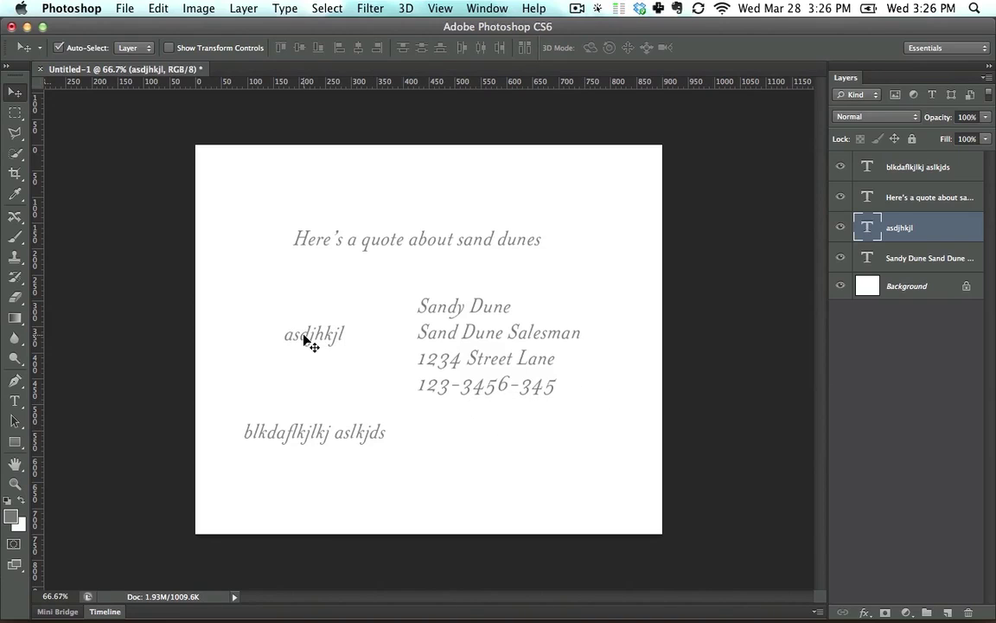
pyautogui.press('BackSpace')
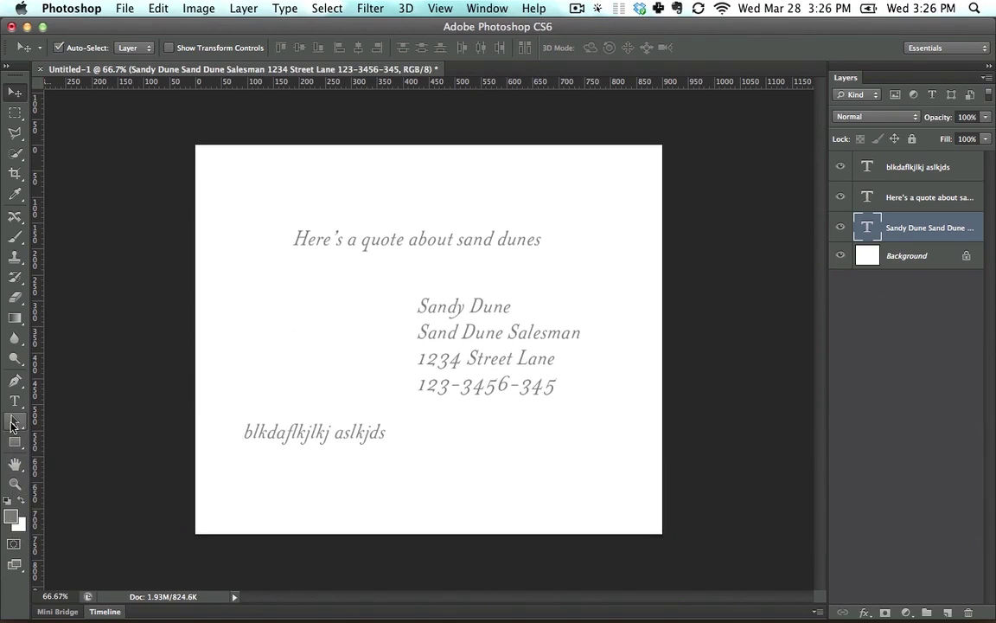
# Highlight the contact block's first line with the Type tool and compare the options offered by the Type and Move tools.
pyautogui.click(15, 401)
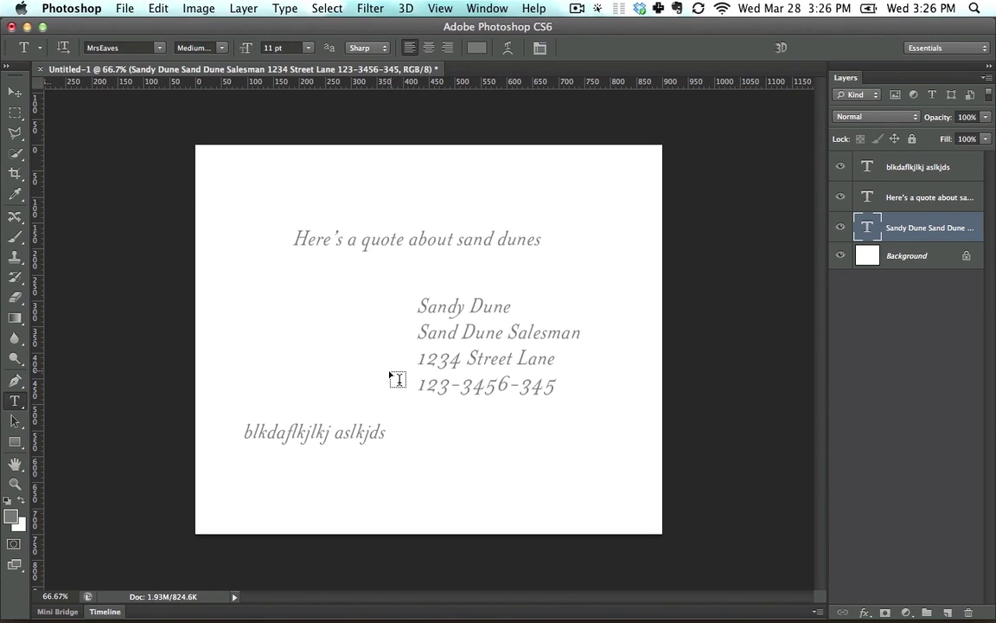
pyautogui.click(435, 358)
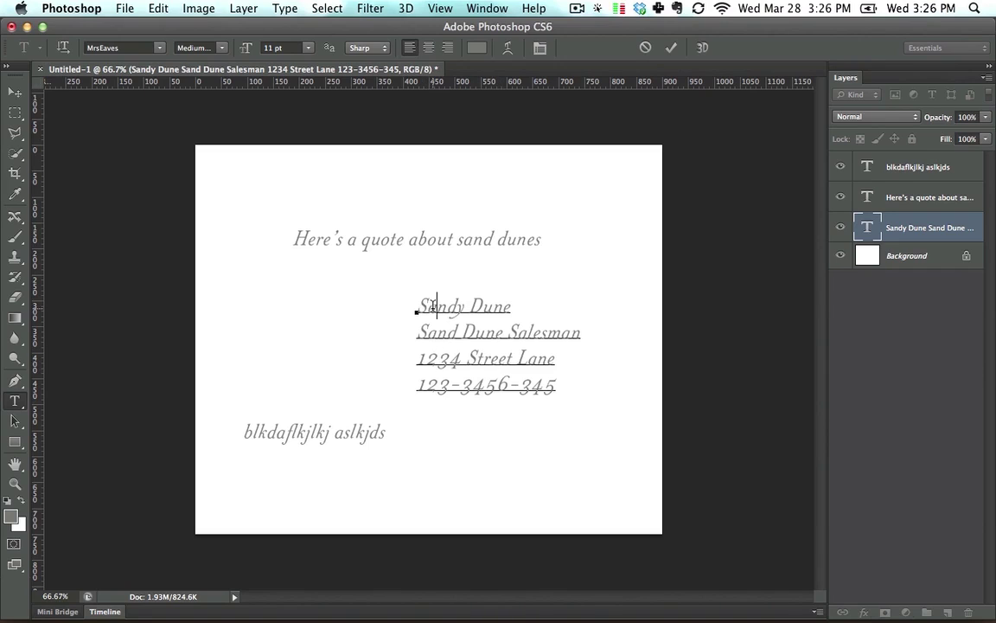
pyautogui.moveTo(417, 306); pyautogui.dragTo(510, 304)
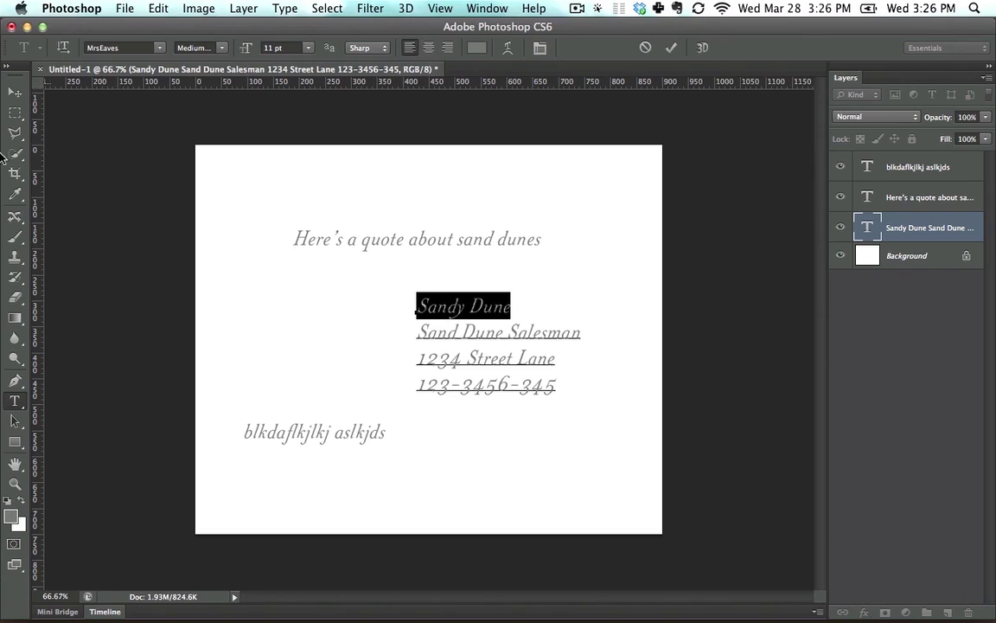
pyautogui.click(15, 92)
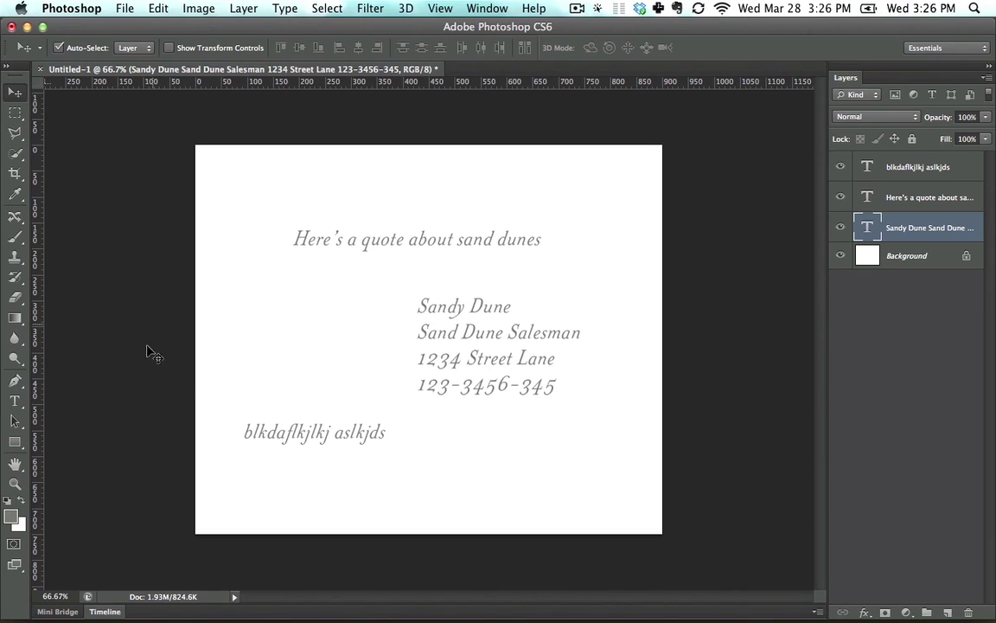
pyautogui.click(15, 400)
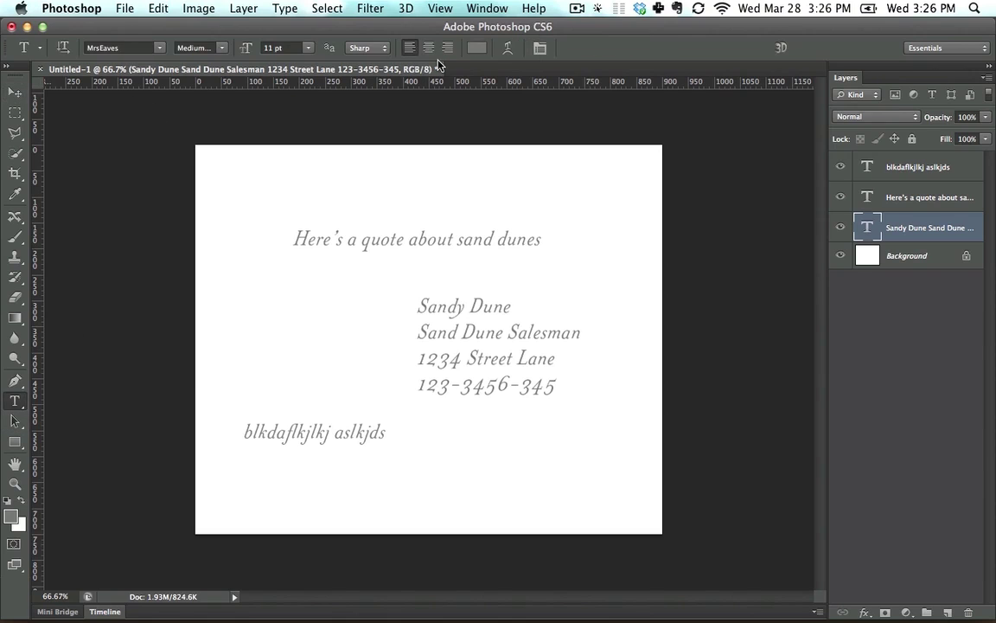
pyautogui.click(9, 96)
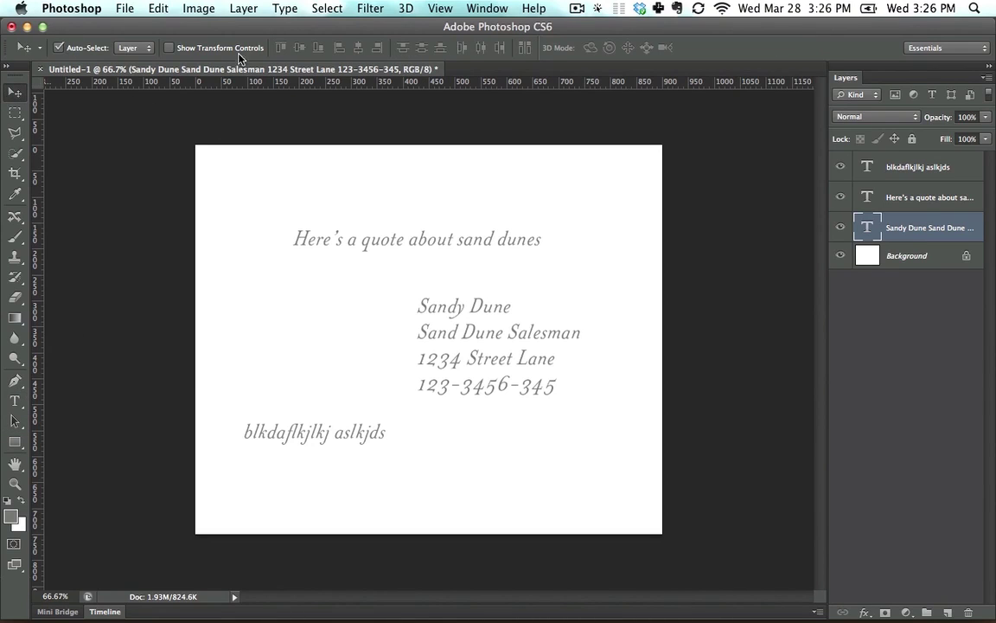
pyautogui.click(14, 401)
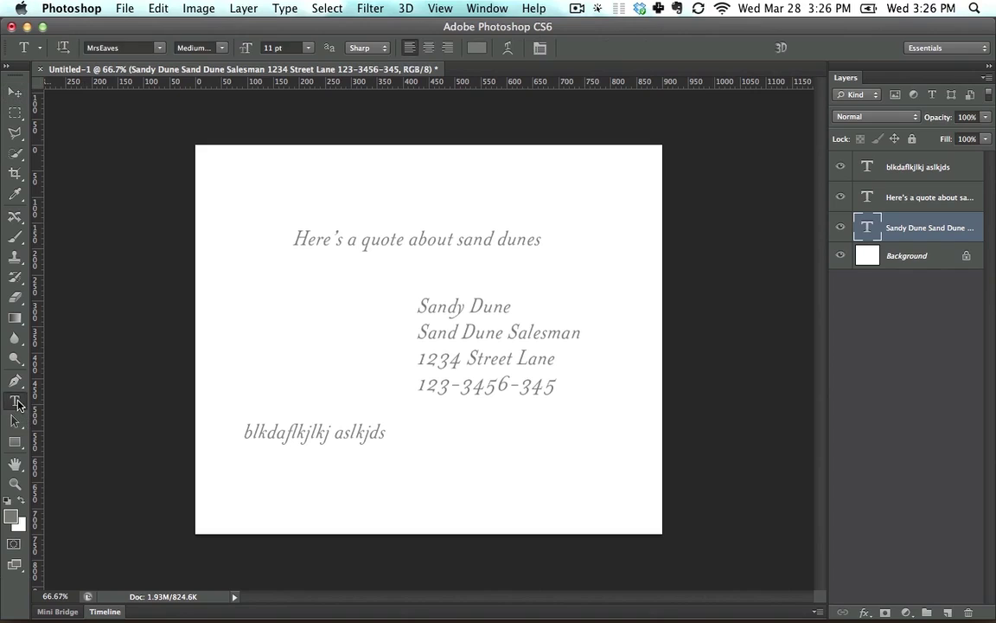
# Set the name line at the head of the contact block to the Bold style of MrsEaves.
pyautogui.moveTo(417, 306); pyautogui.dragTo(519, 313)
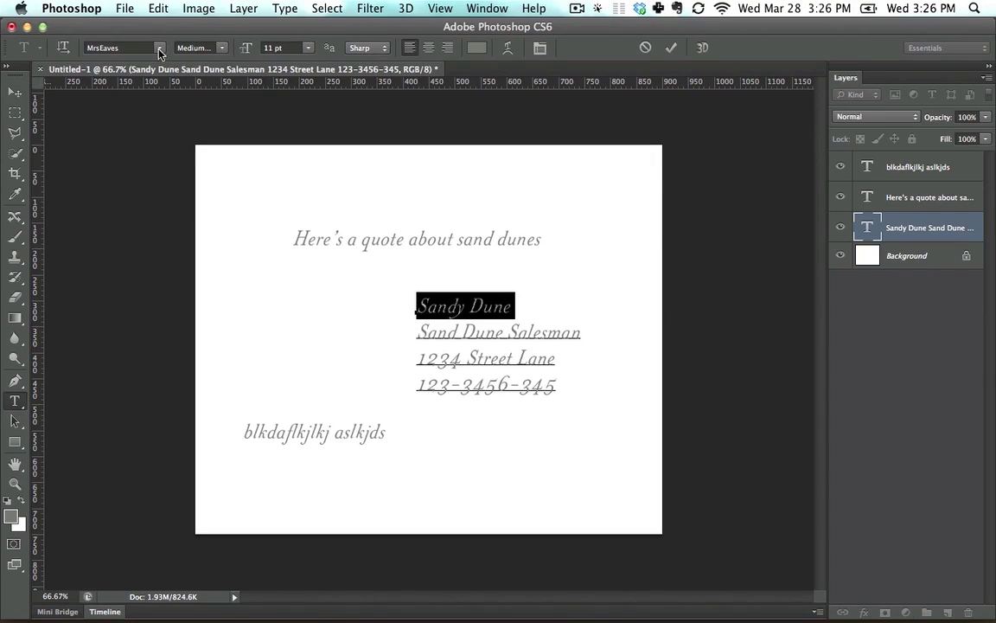
pyautogui.click(210, 48)
pyautogui.click(227, 53)
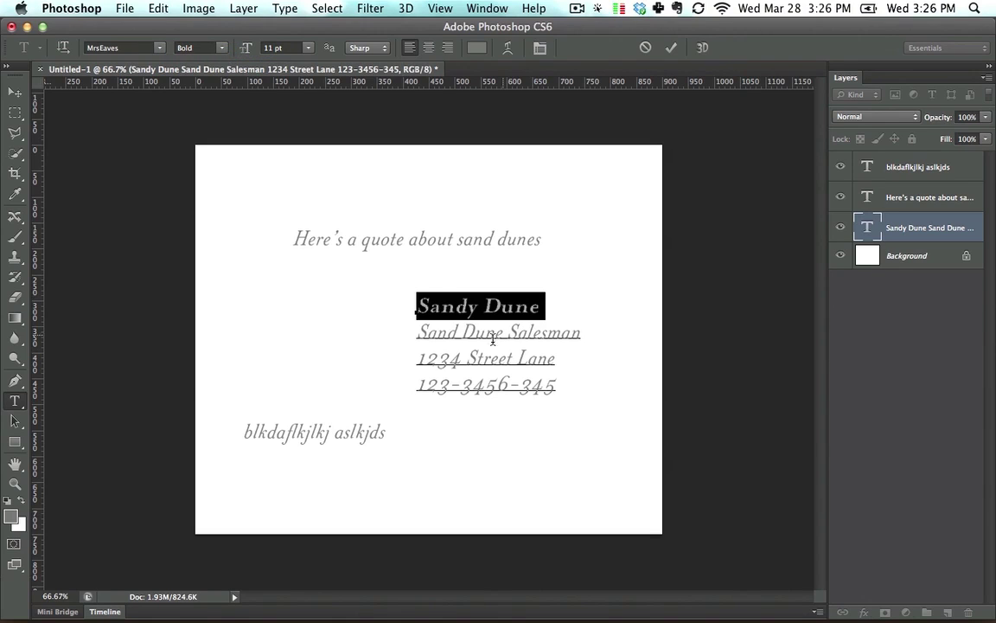
# Set the font size of the three contact lines below the name to 9 pt.
pyautogui.moveTo(419, 332); pyautogui.dragTo(583, 392)
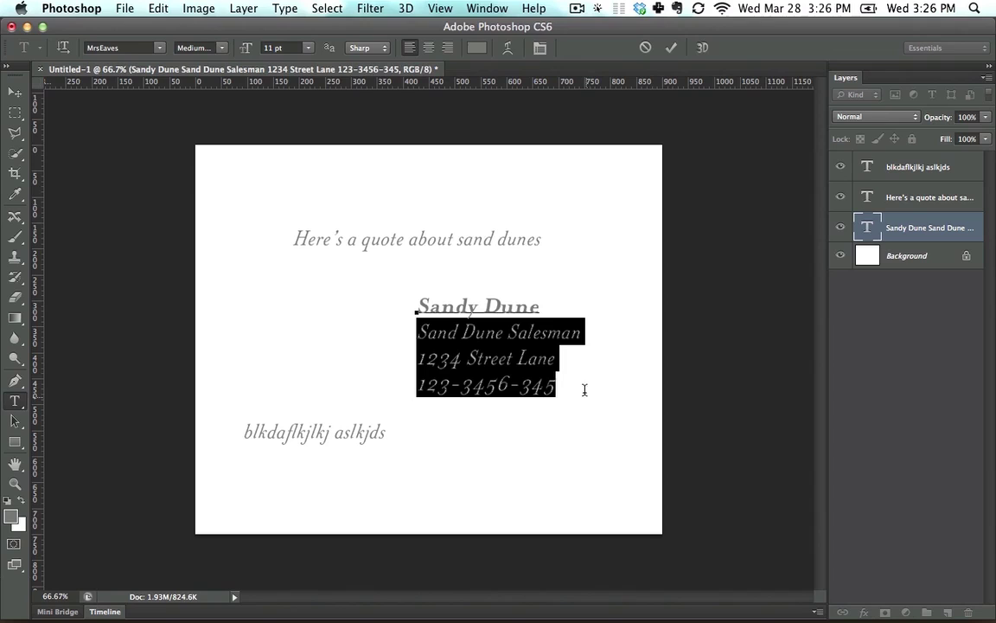
pyautogui.click(309, 48)
pyautogui.click(286, 98)
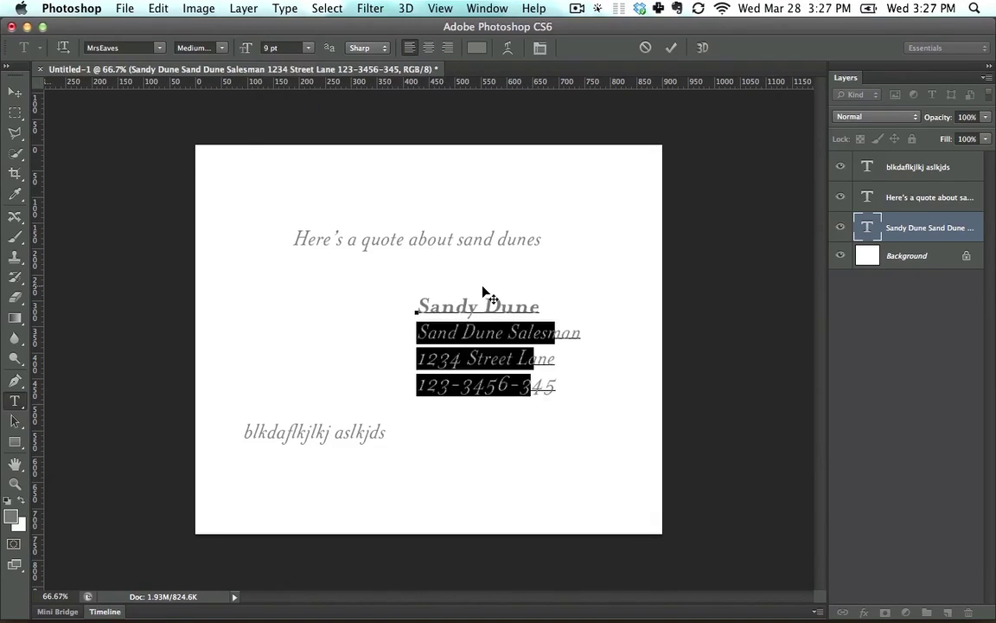
# Practise placing the text cursor and selecting a single word in the contact block, ending with all of its text selected.
pyautogui.doubleClick(442, 308)
pyautogui.click(439, 322)
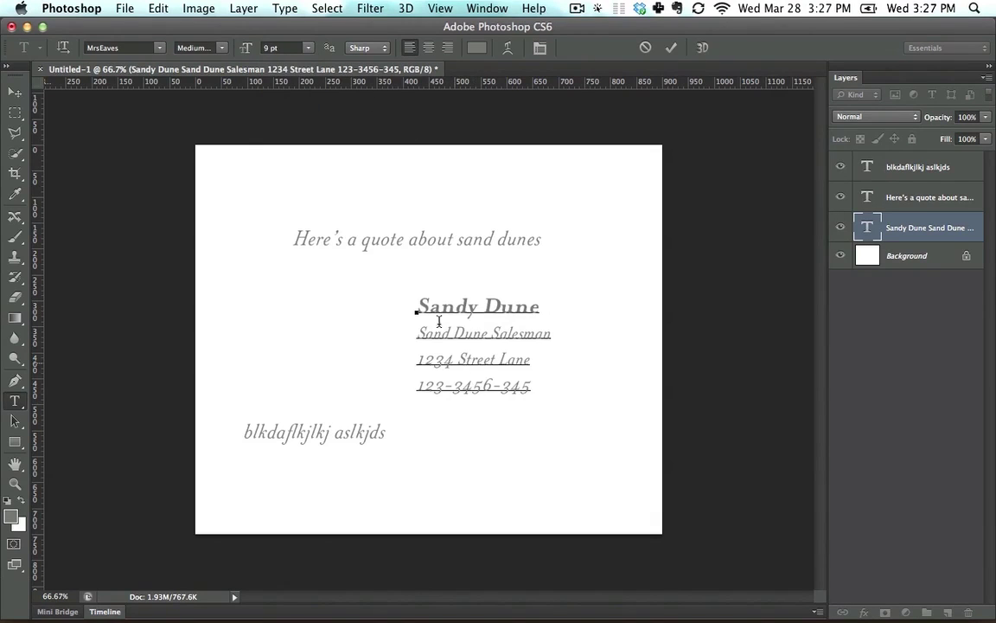
pyautogui.click(465, 359)
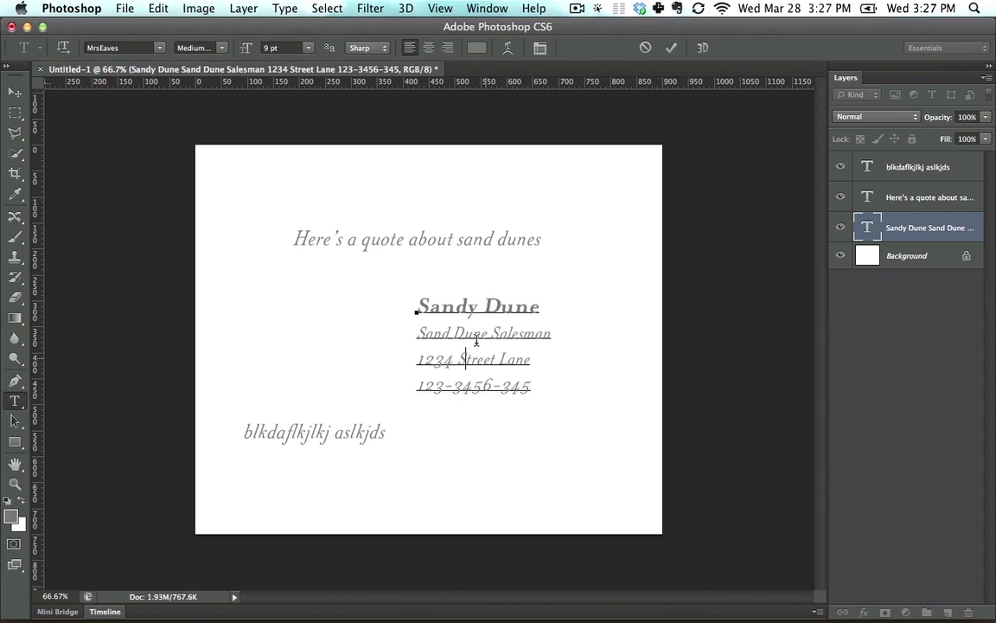
pyautogui.doubleClick(437, 317)
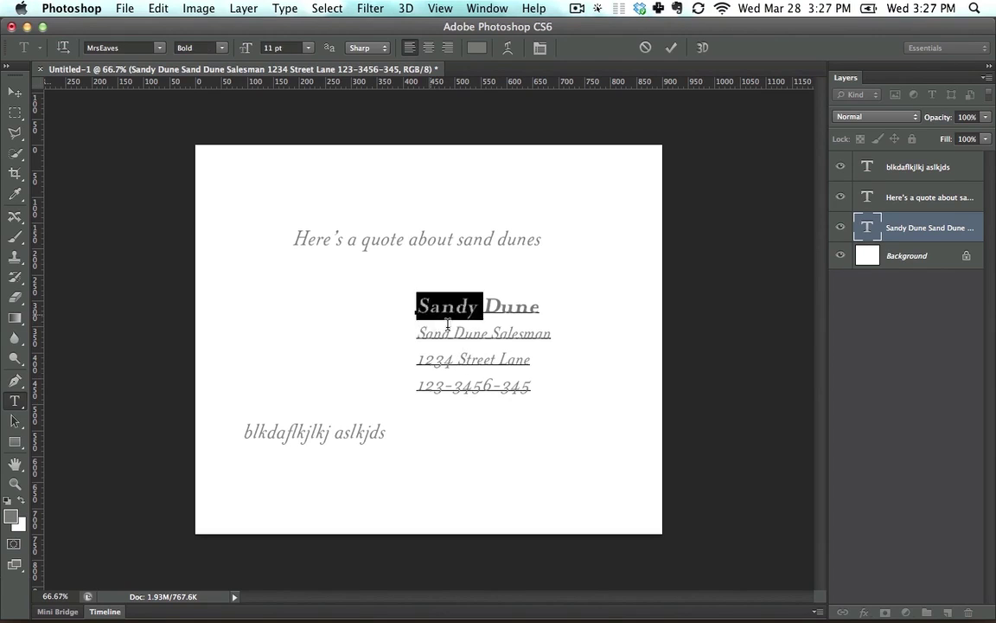
pyautogui.press('super+a')
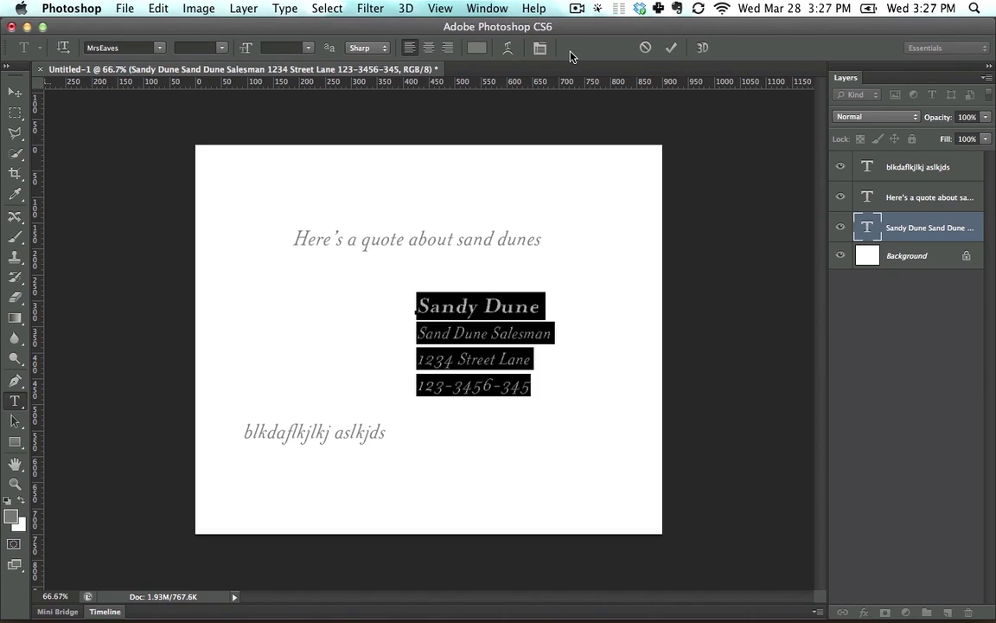
pyautogui.rightClick(474, 344)
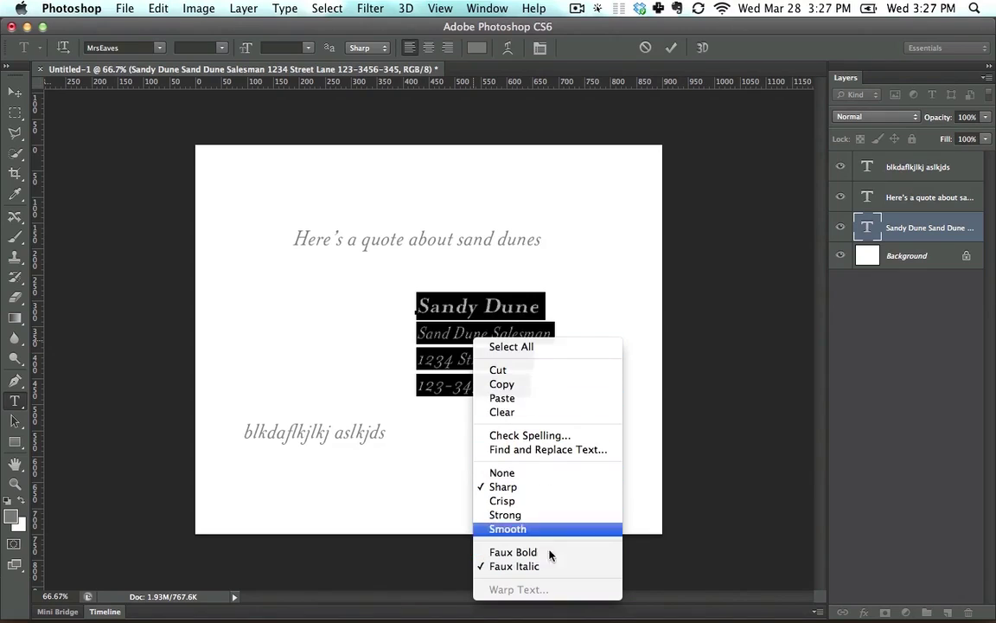
pyautogui.click(497, 384)
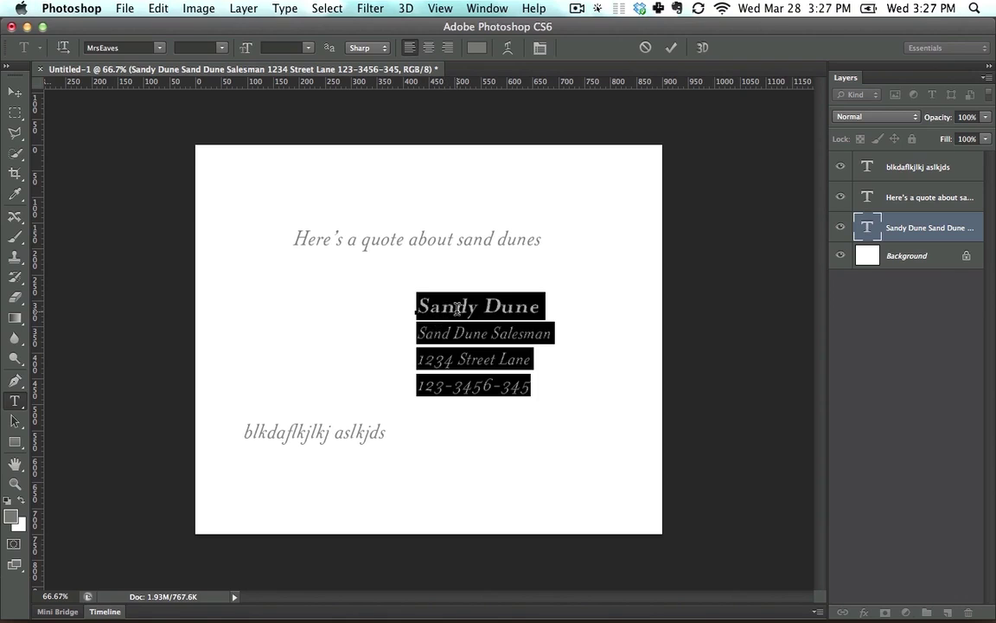
pyautogui.click(487, 9)
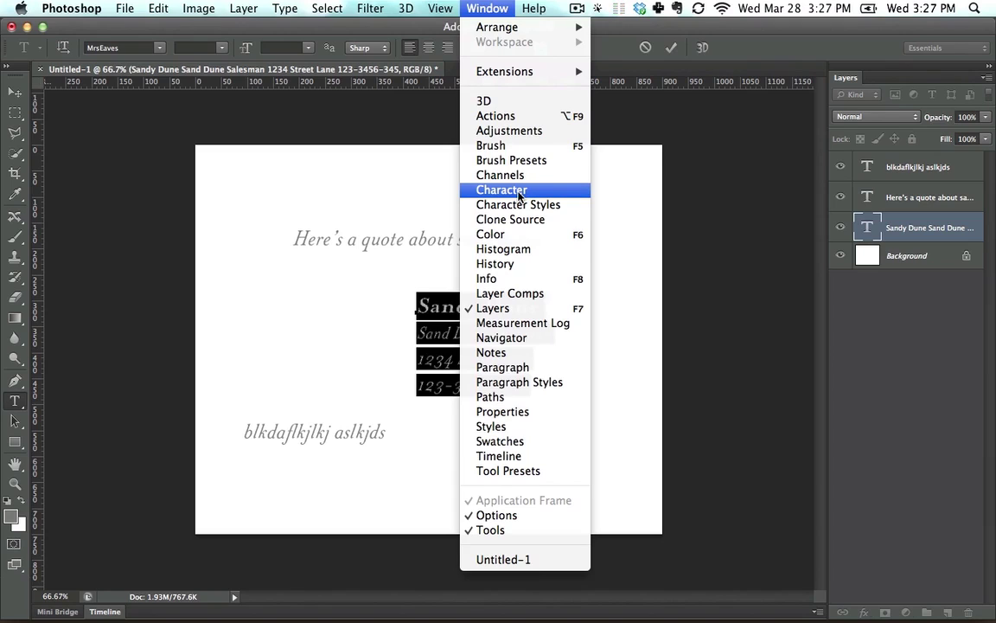
pyautogui.click(498, 10)
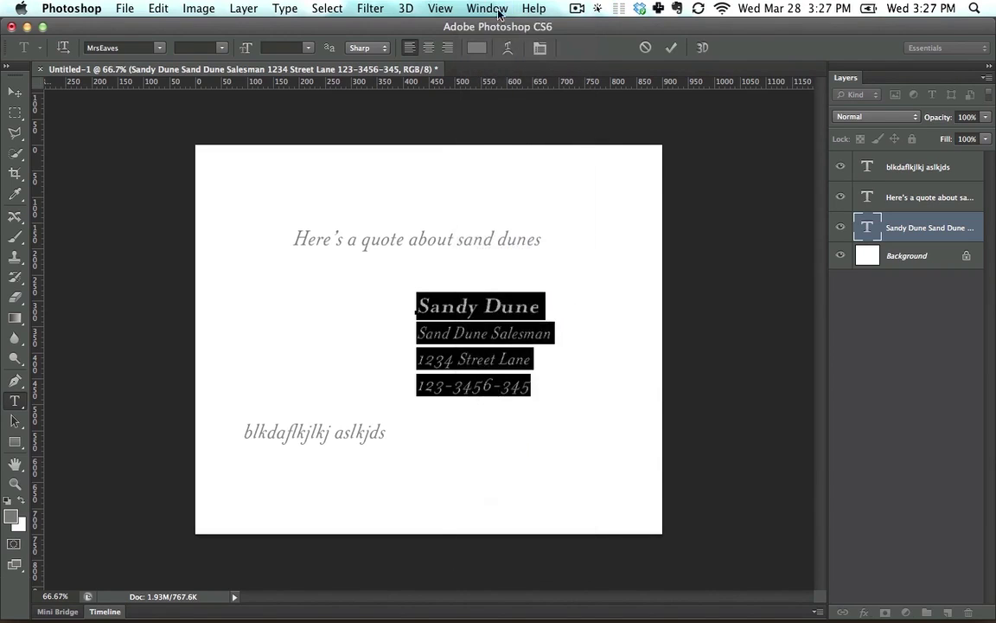
# Show the Character panel and move its floating panel group clear of the Layers panel and the canvas text.
pyautogui.click(540, 47)
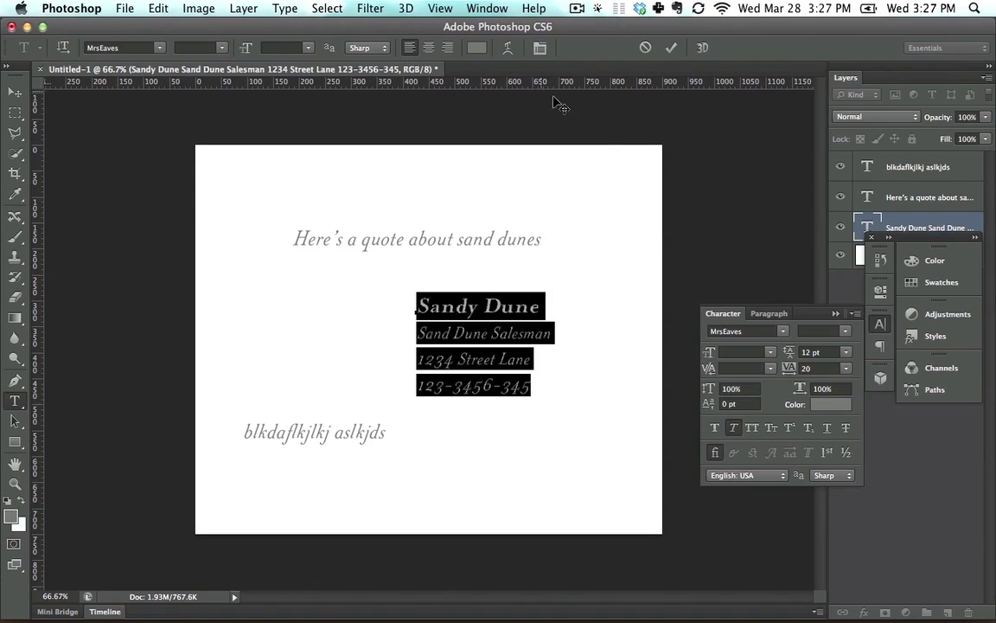
pyautogui.moveTo(948, 241); pyautogui.dragTo(685, 151)
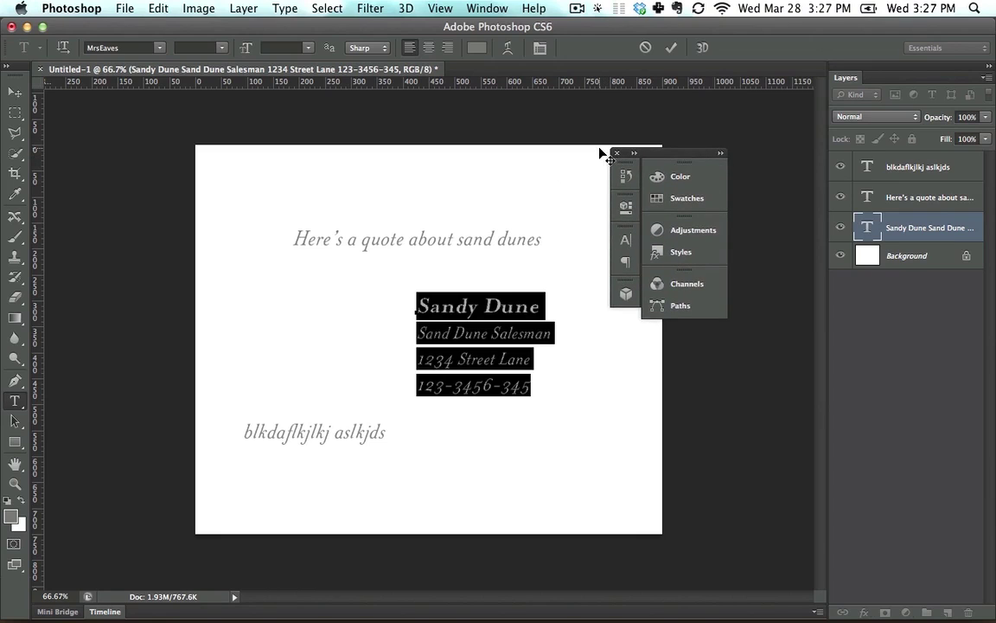
pyautogui.click(502, 9)
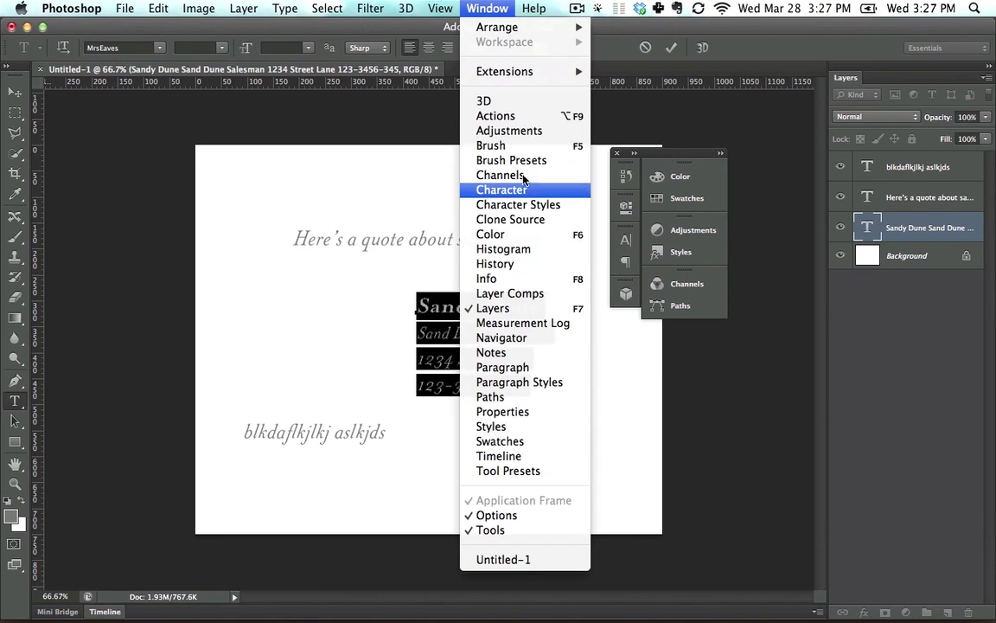
pyautogui.click(501, 190)
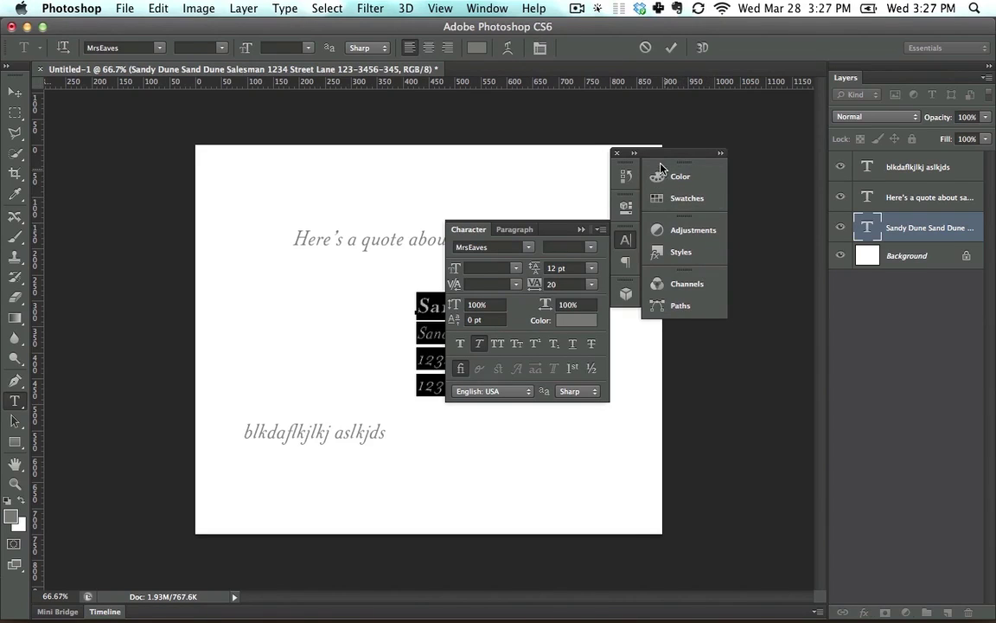
pyautogui.moveTo(699, 155); pyautogui.dragTo(756, 93)
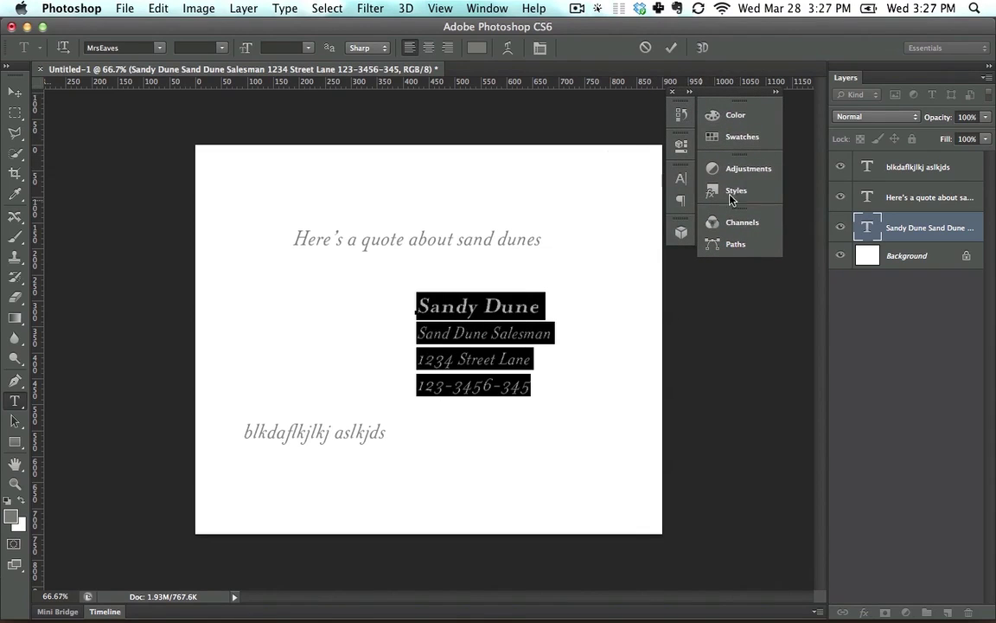
pyautogui.click(682, 180)
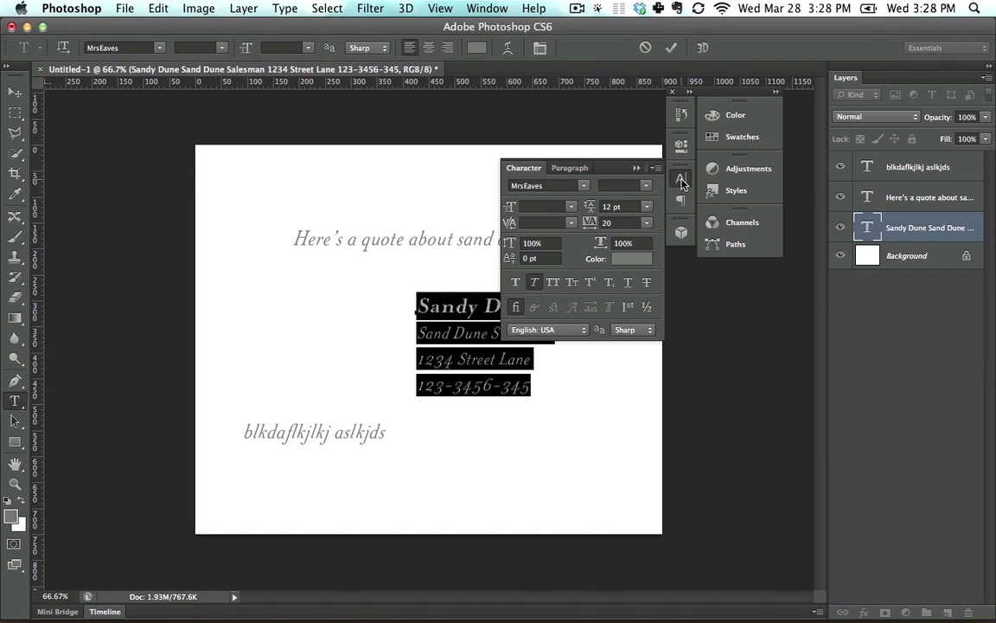
pyautogui.click(682, 181)
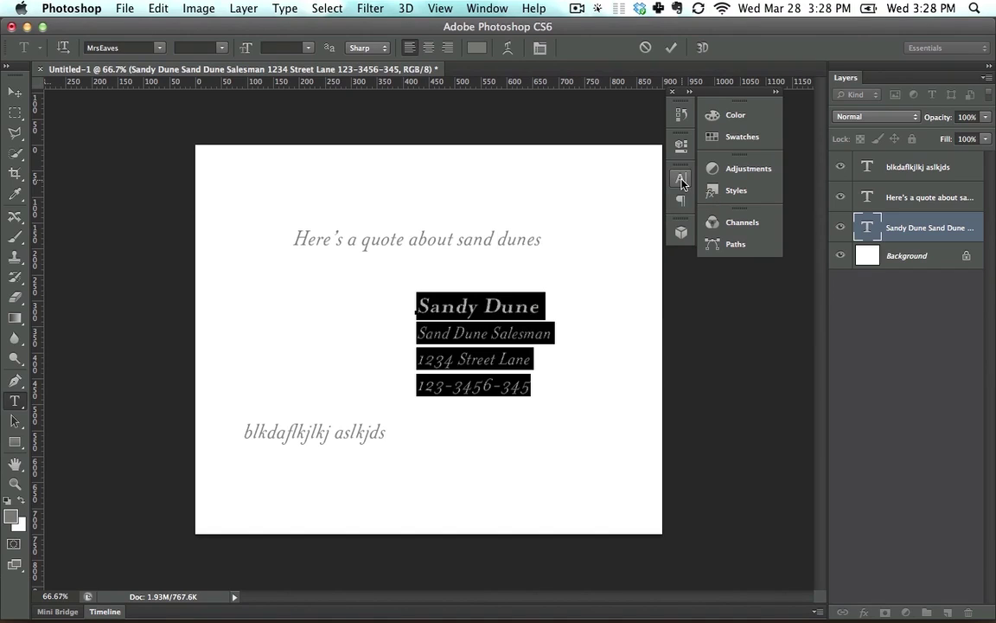
pyautogui.click(681, 182)
# Separate the Character and Paragraph panels from the floating group, close the remaining group, and dock the pair expanded above Layers.
pyautogui.moveTo(683, 171); pyautogui.dragTo(523, 140)
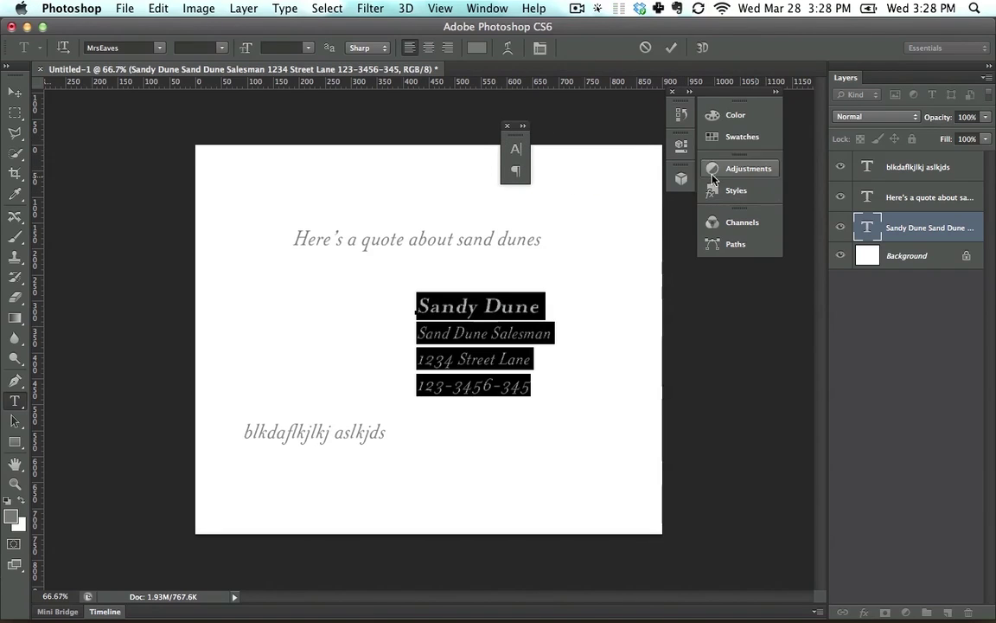
pyautogui.click(673, 91)
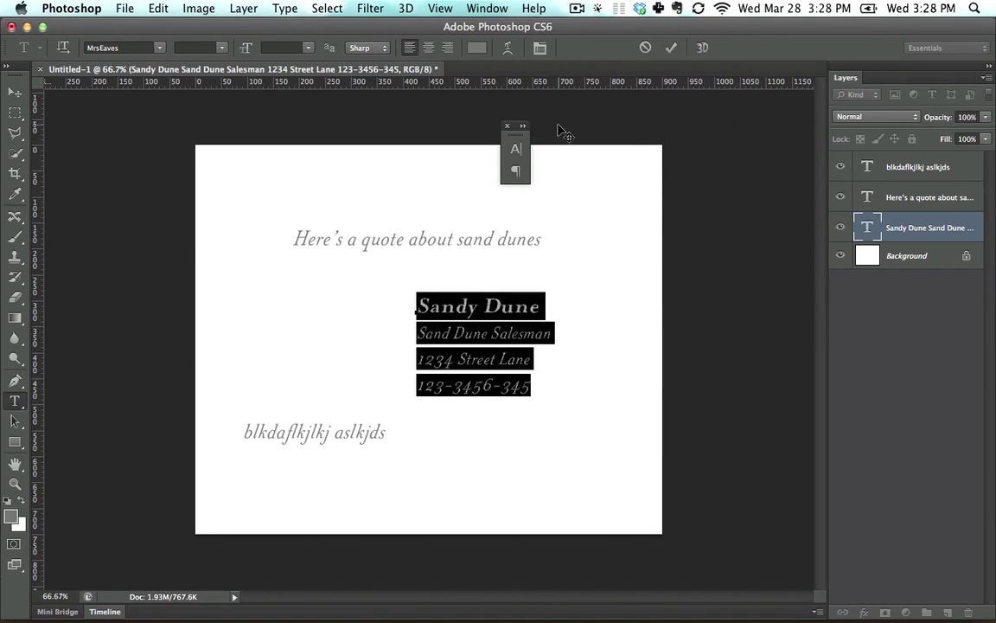
pyautogui.click(515, 151)
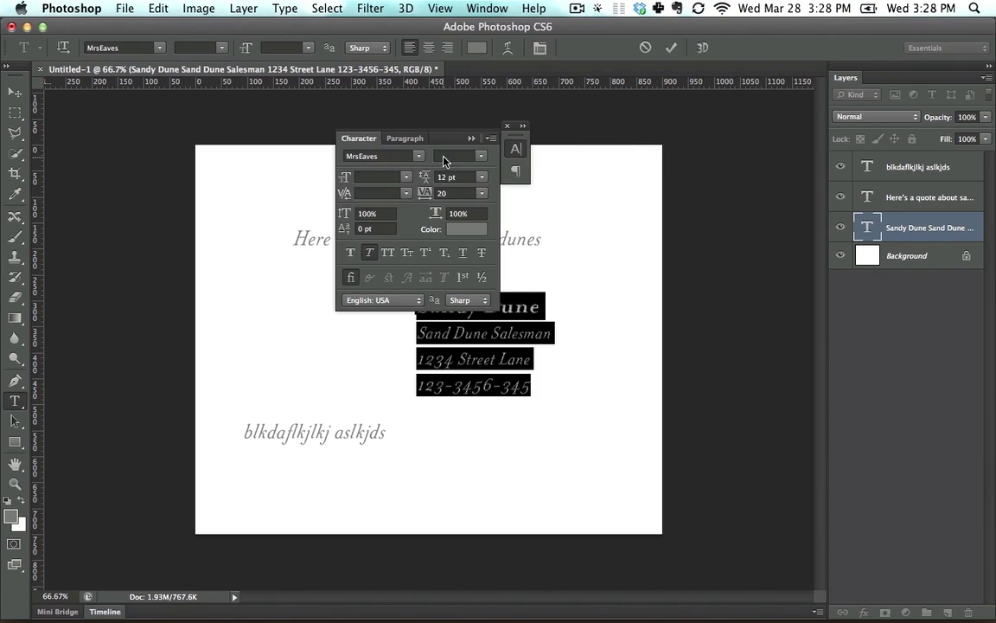
pyautogui.click(519, 128)
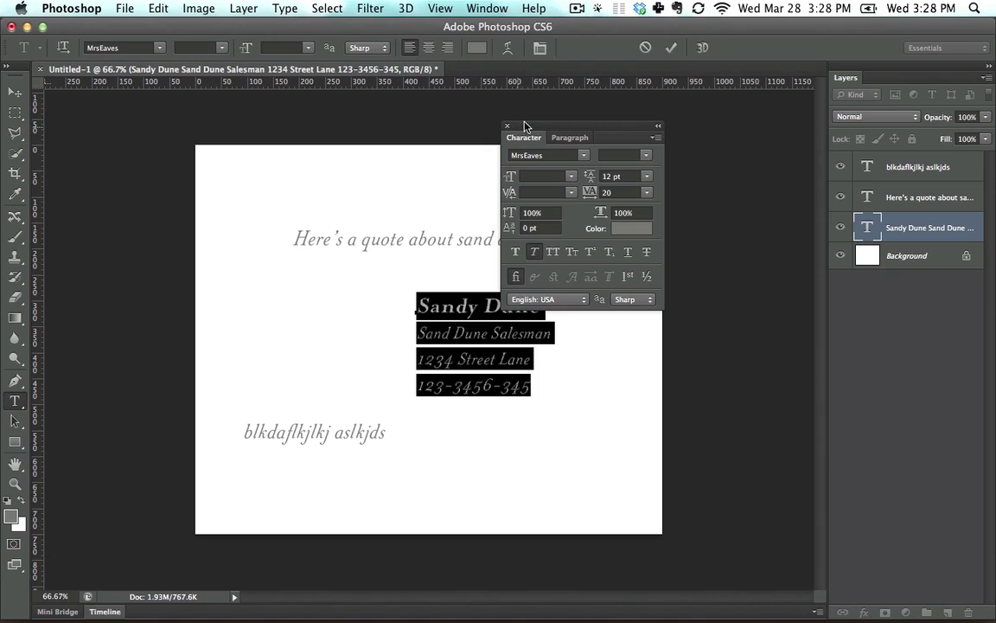
pyautogui.moveTo(533, 132); pyautogui.dragTo(872, 74)
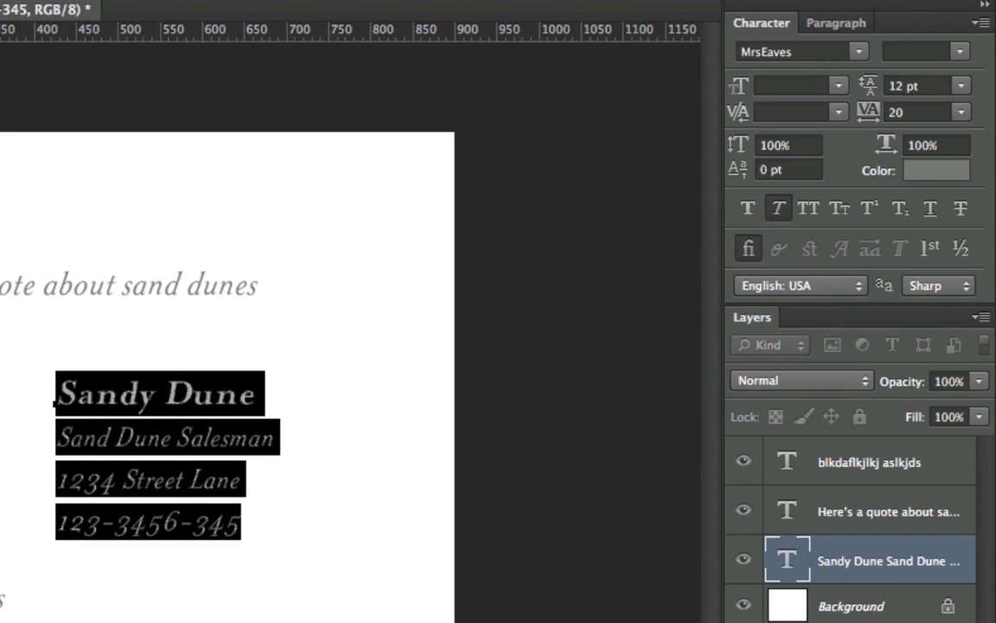
# Turn off Faux Italic for the whole contact block and set its leading to 10 pt.
pyautogui.click(781, 218)
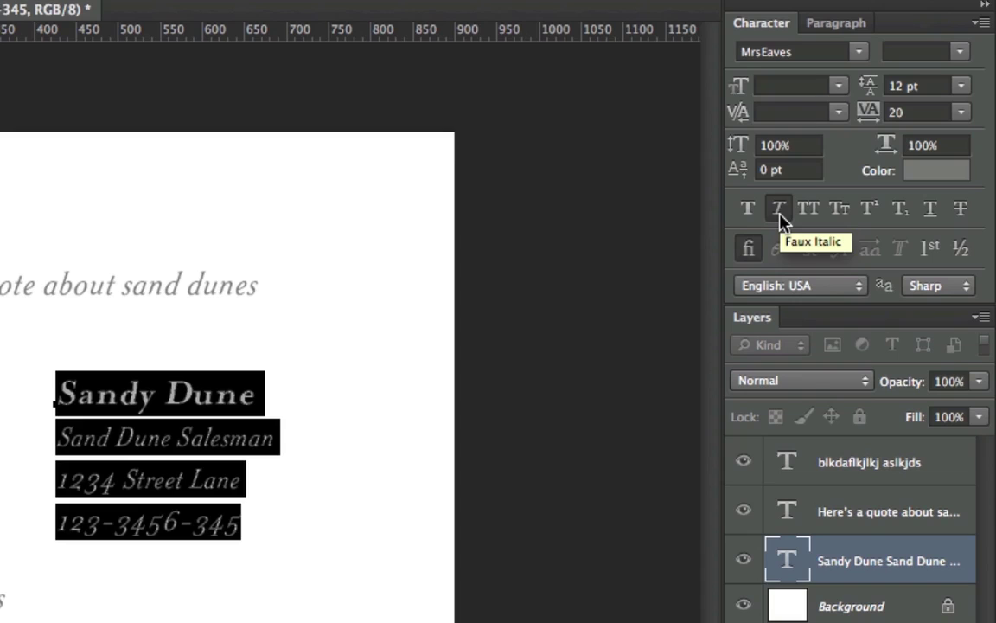
pyautogui.click(781, 218)
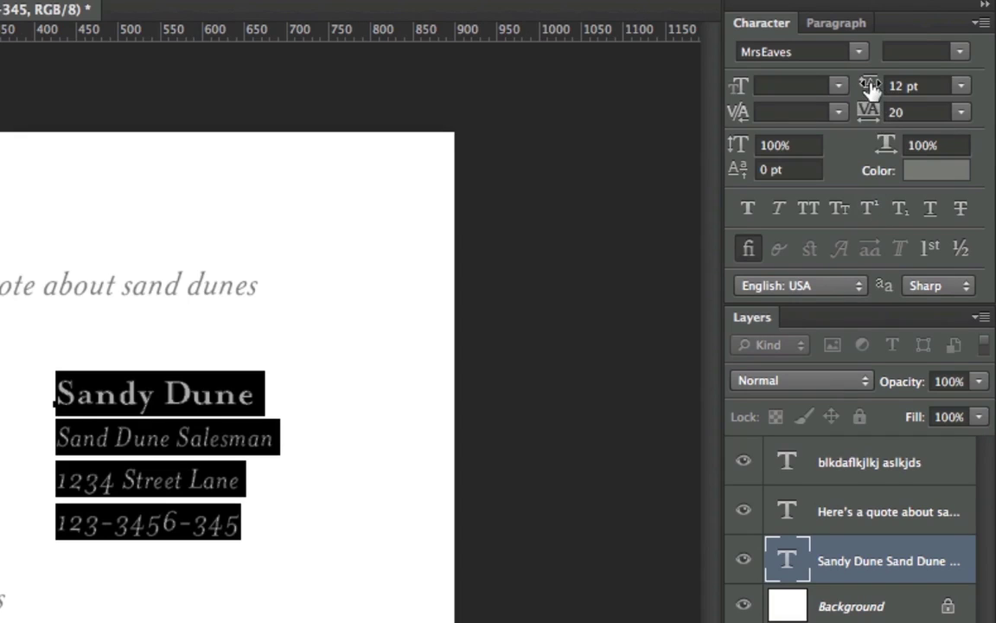
pyautogui.moveTo(871, 87)
pyautogui.mouseDown()
pyautogui.moveTo(891, 89)
pyautogui.moveTo(868, 89)
pyautogui.moveTo(868, 122)
pyautogui.mouseUp()
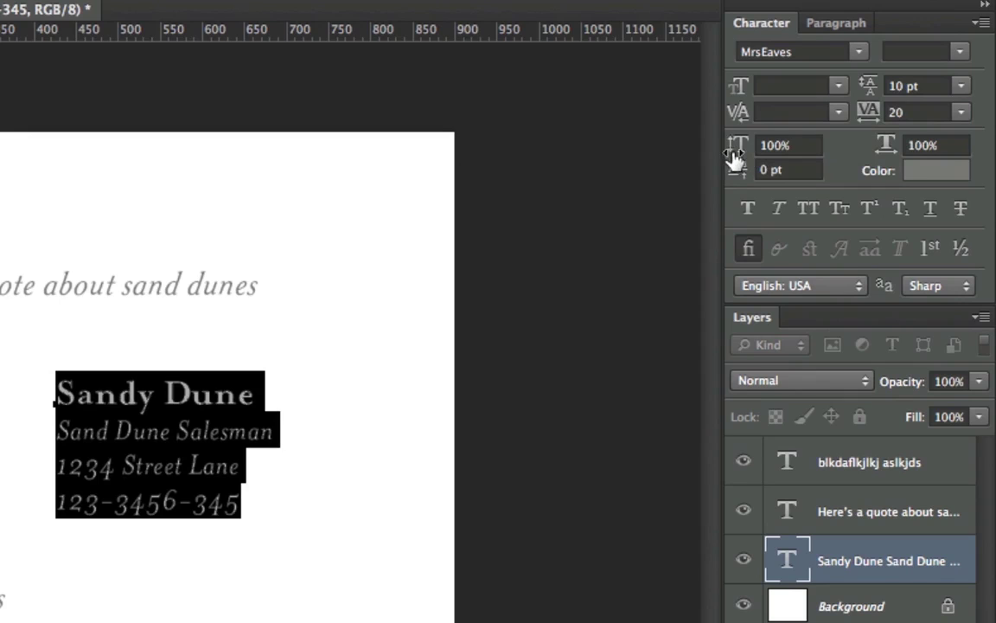
# Scale the selected contact text to 183% vertically and 190% horizontally.
pyautogui.moveTo(739, 156); pyautogui.dragTo(989, 155)
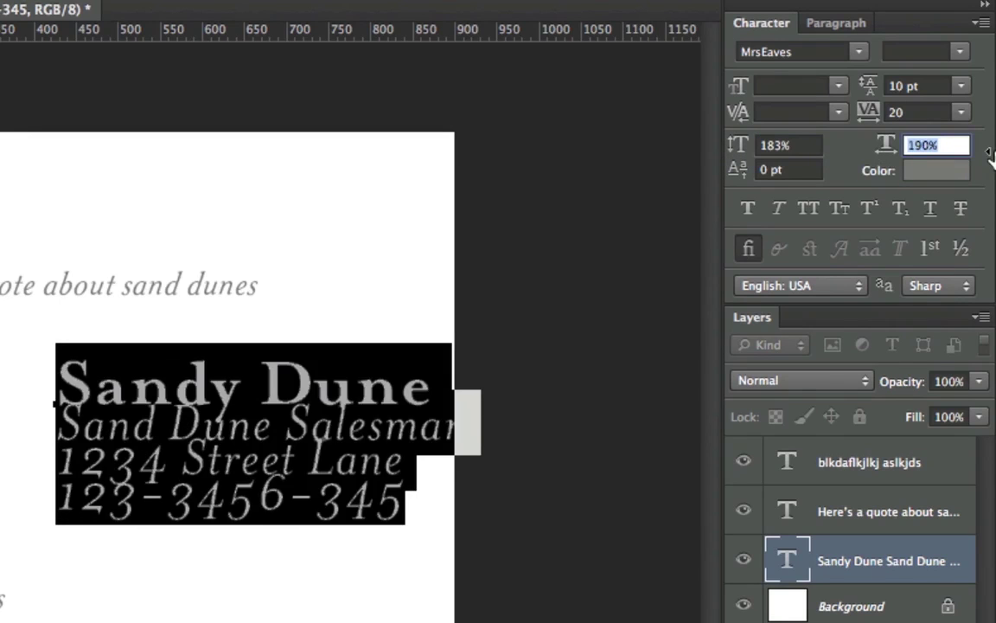
# Reset the contact block's vertical and horizontal text scale to 100% each.
pyautogui.click(777, 143)
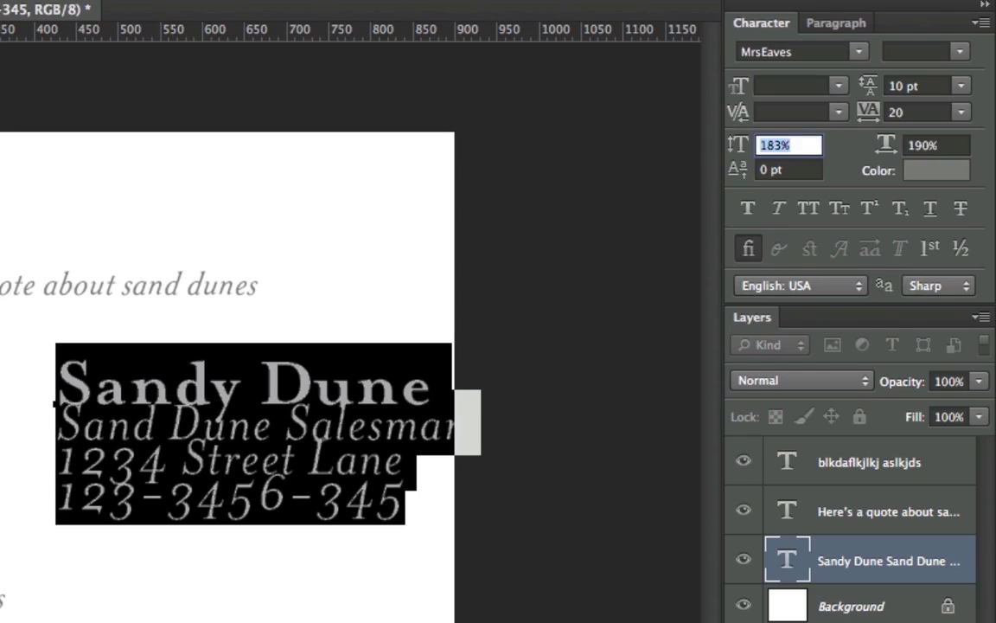
pyautogui.write('100')
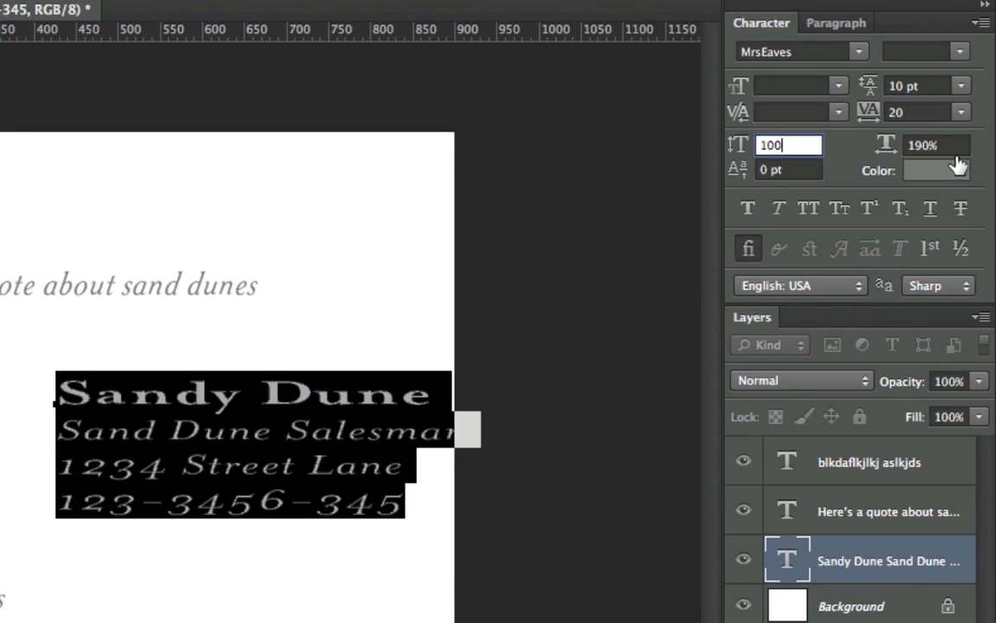
pyautogui.press('Tab')
pyautogui.write('100')
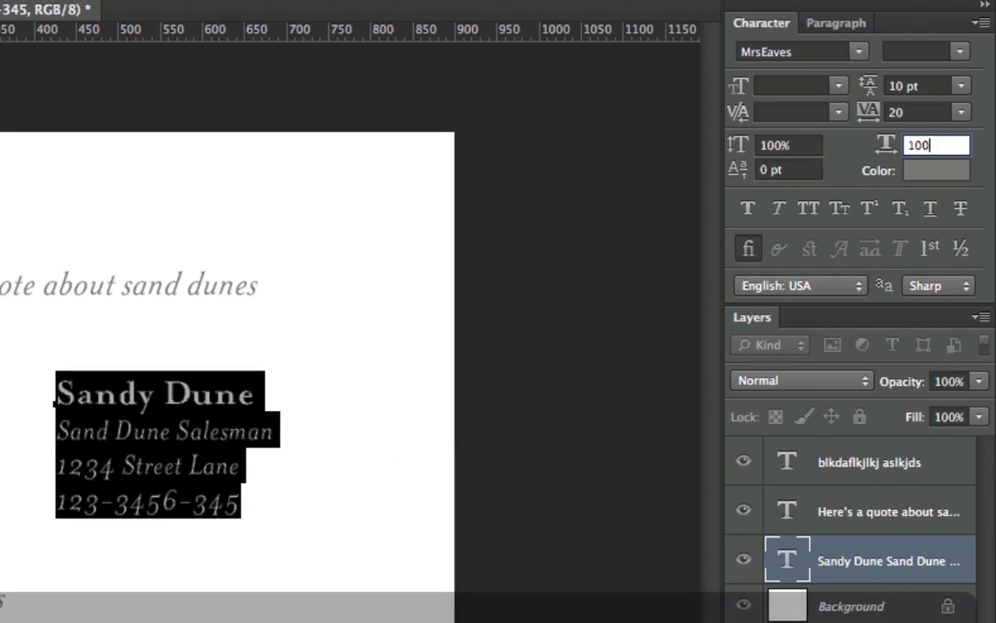
pyautogui.click(176, 389)
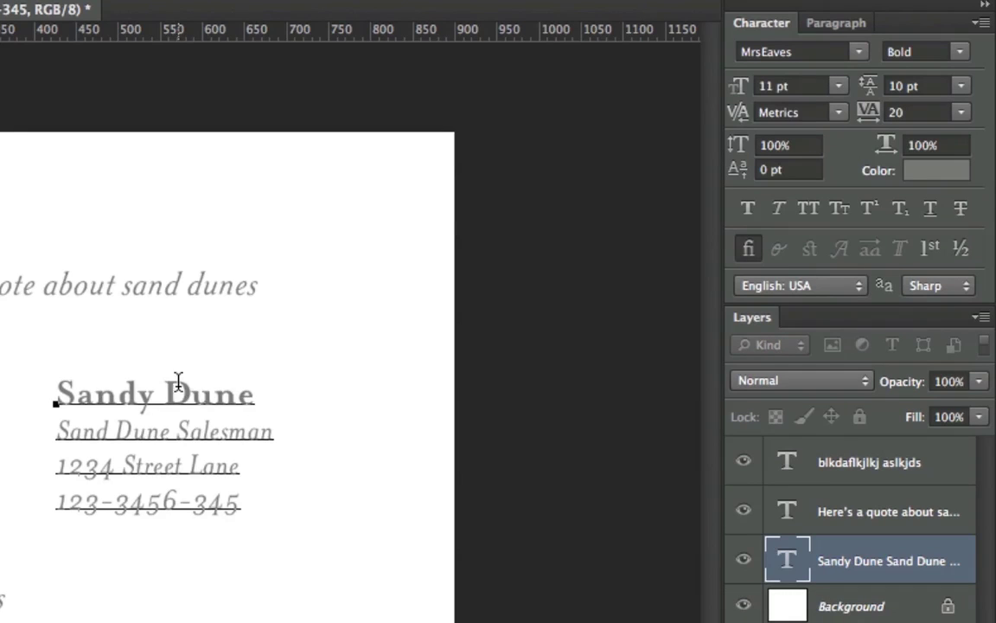
# Add "3rd" directly after the name on the contact block's first line.
pyautogui.moveTo(255, 394); pyautogui.dragTo(214, 397)
pyautogui.click(213, 414)
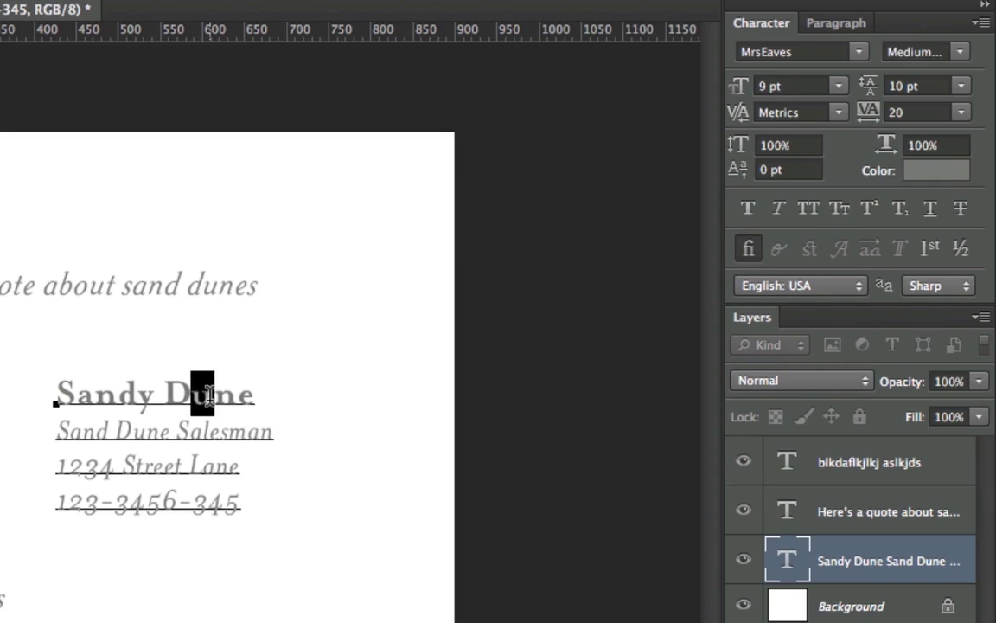
pyautogui.click(256, 395)
pyautogui.write('3rd')
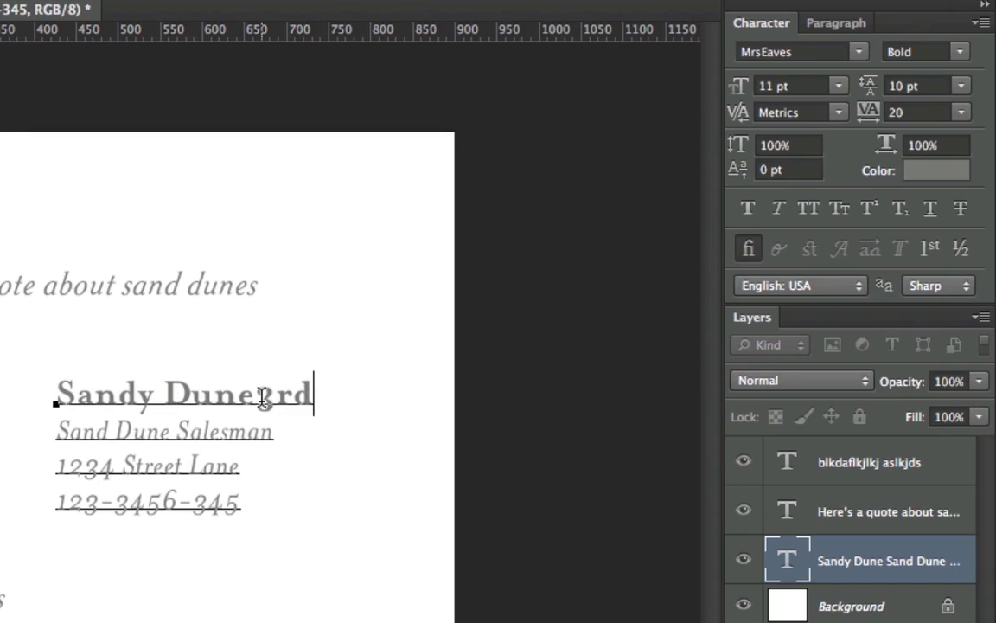
# Reduce the "3rd" after the name to 5.01 pt and give it a 7 pt baseline shift.
pyautogui.moveTo(263, 396); pyautogui.dragTo(315, 396)
pyautogui.moveTo(738, 96); pyautogui.dragTo(718, 94)
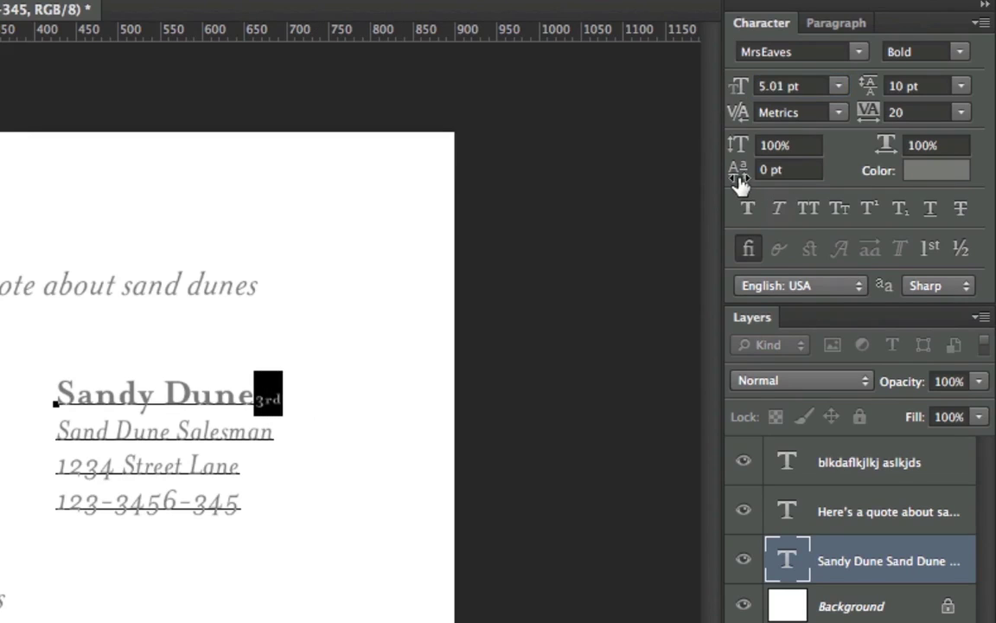
pyautogui.moveTo(740, 182); pyautogui.dragTo(751, 184)
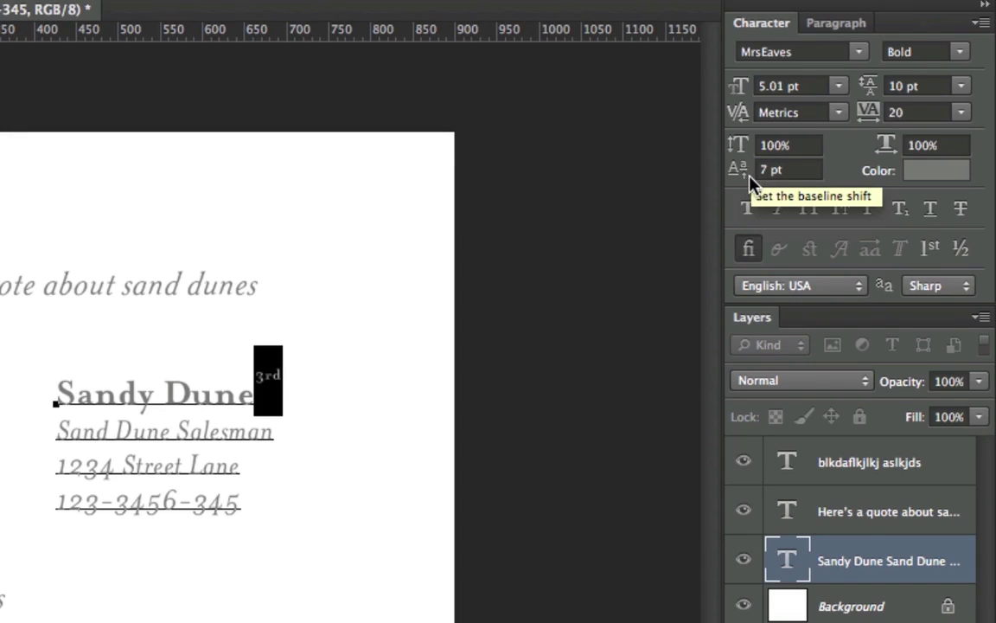
pyautogui.press('Right')
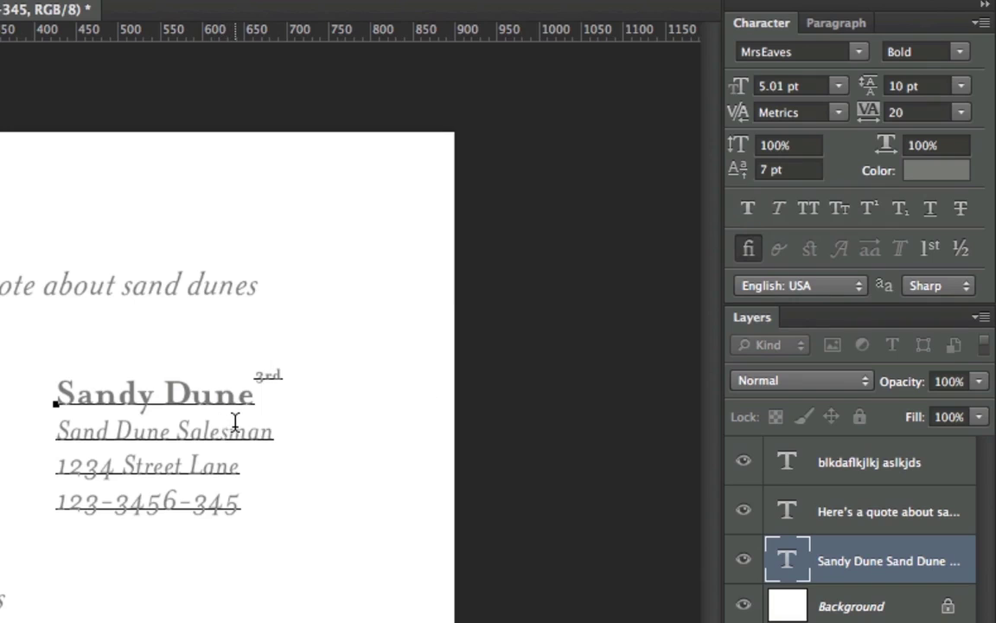
# Delete the small raised "3rd" and retype it after the name in the line's normal formatting.
pyautogui.doubleClick(270, 374)
pyautogui.press('Right')
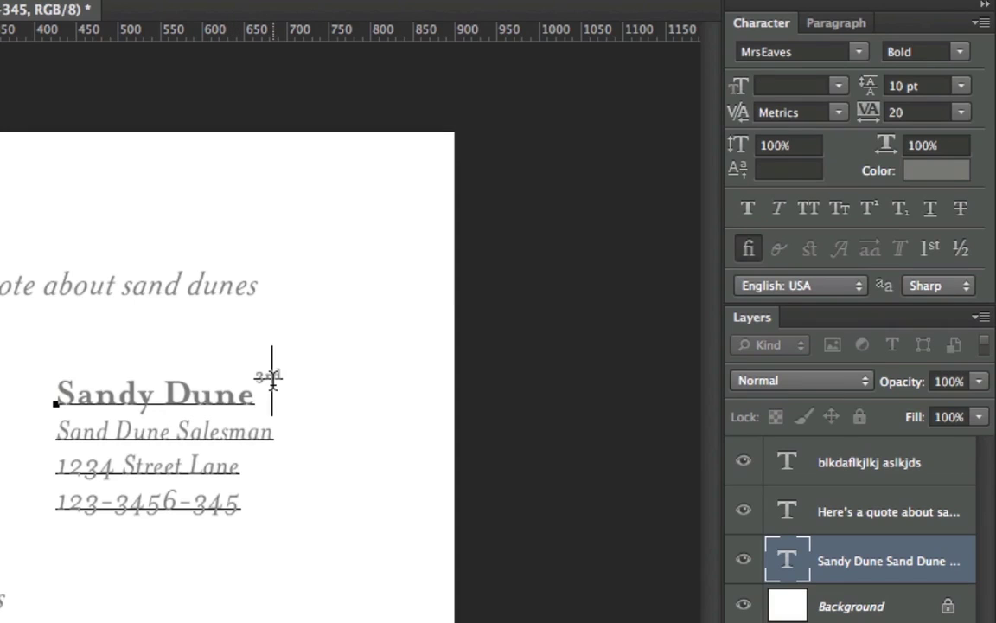
pyautogui.press('Left')
pyautogui.press('Left')
pyautogui.press('Left')
pyautogui.press('Delete')
pyautogui.press('Delete')
pyautogui.press('Delete')
pyautogui.press('BackSpace')
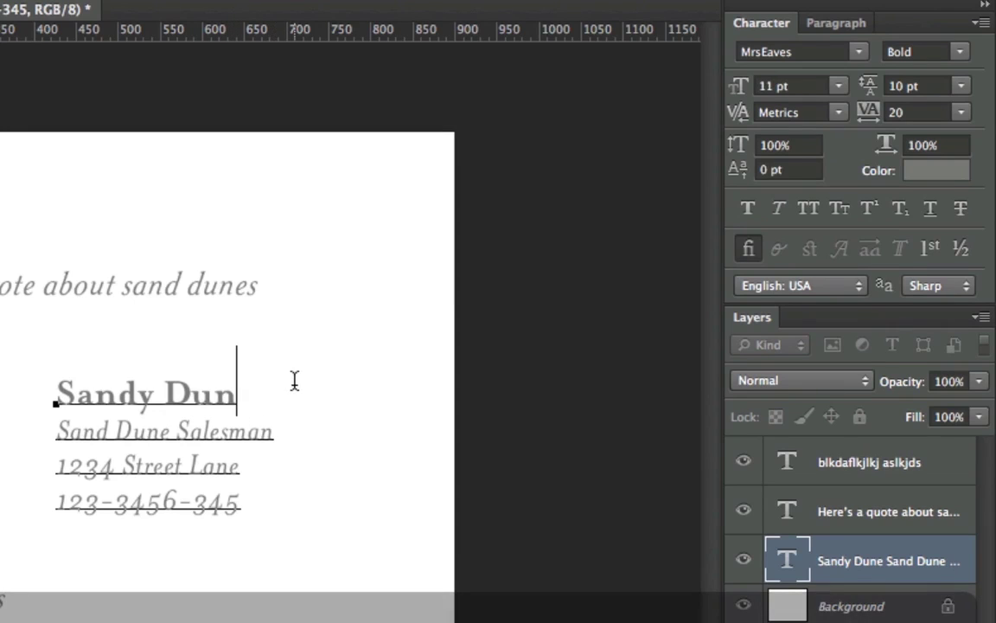
pyautogui.write('e')
pyautogui.press('BackSpace')
pyautogui.write('3rd')
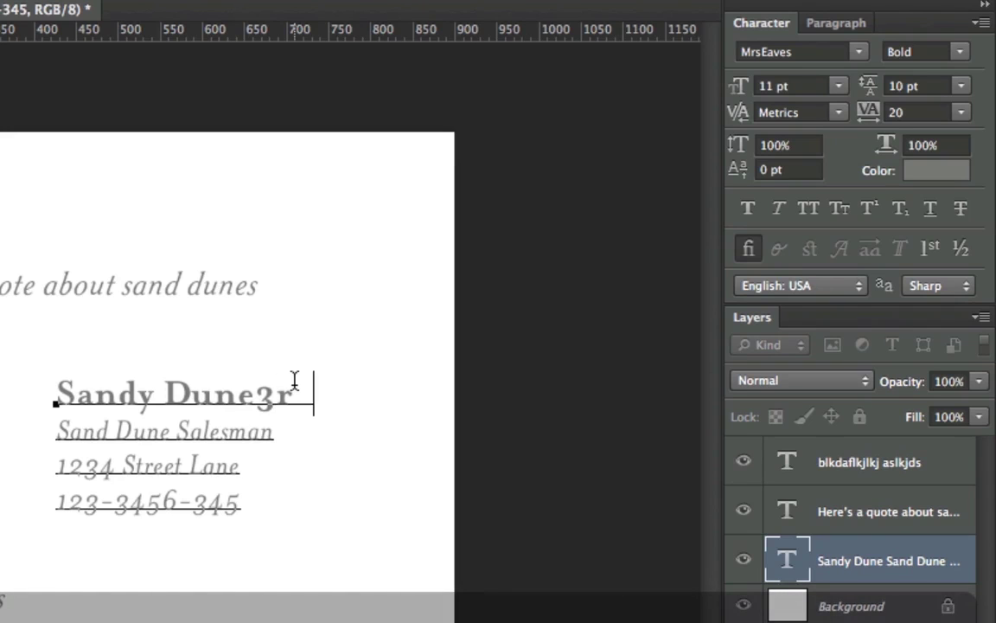
# Select the retyped "3rd", try Subscript on it, and leave it formatted as Superscript.
pyautogui.hotkey('shift', 'Left')
pyautogui.hotkey('shift', 'Left')
pyautogui.hotkey('shift', 'Left')
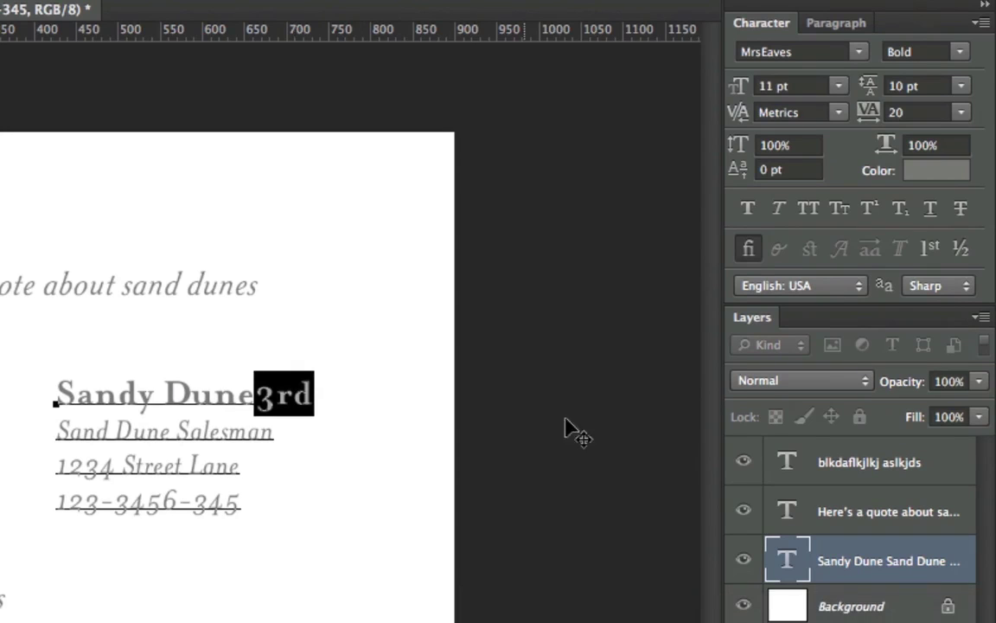
pyautogui.click(875, 213)
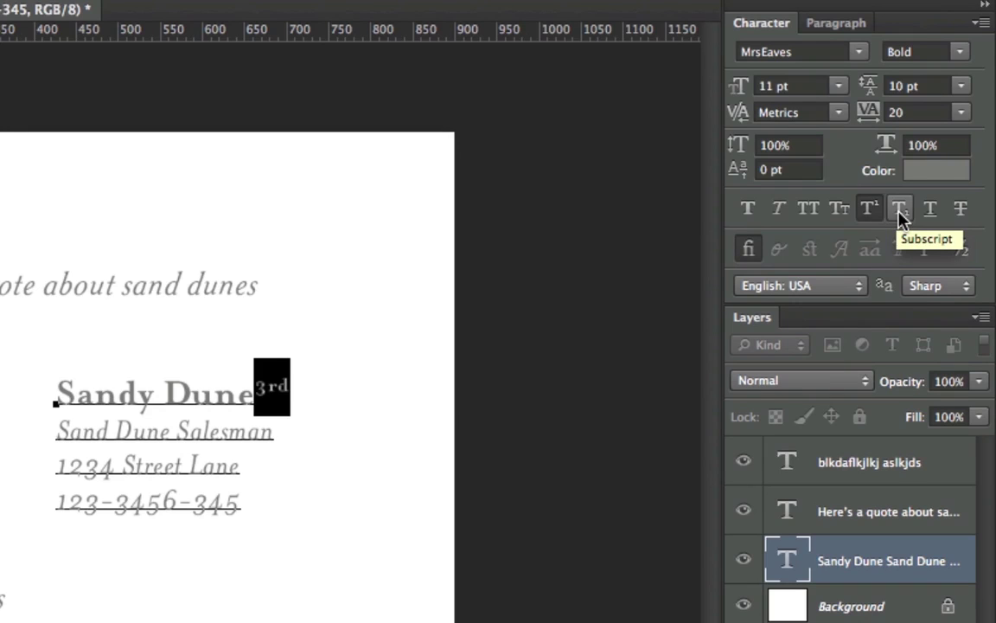
pyautogui.click(898, 215)
pyautogui.click(879, 216)
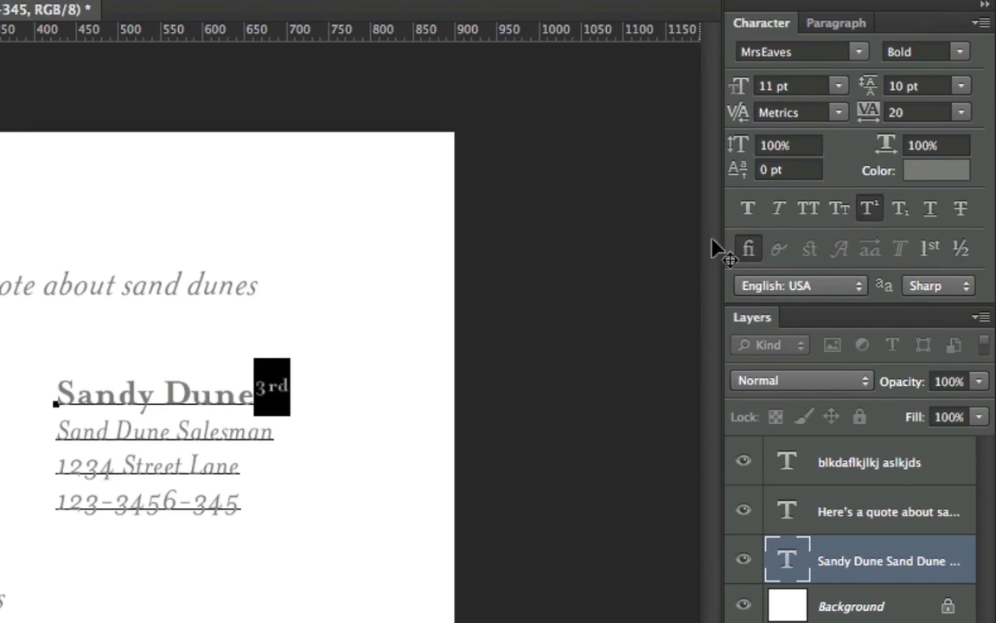
# Try Small Caps on the entire name line, and set it in All Caps instead.
pyautogui.moveTo(57, 431); pyautogui.dragTo(441, 370)
pyautogui.tripleClick(173, 389)
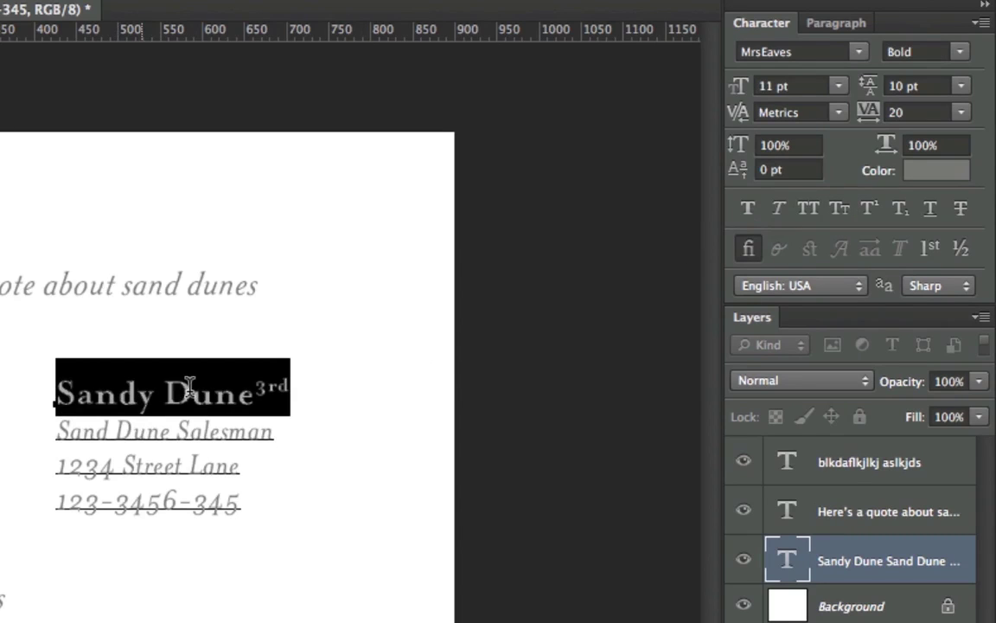
pyautogui.click(820, 211)
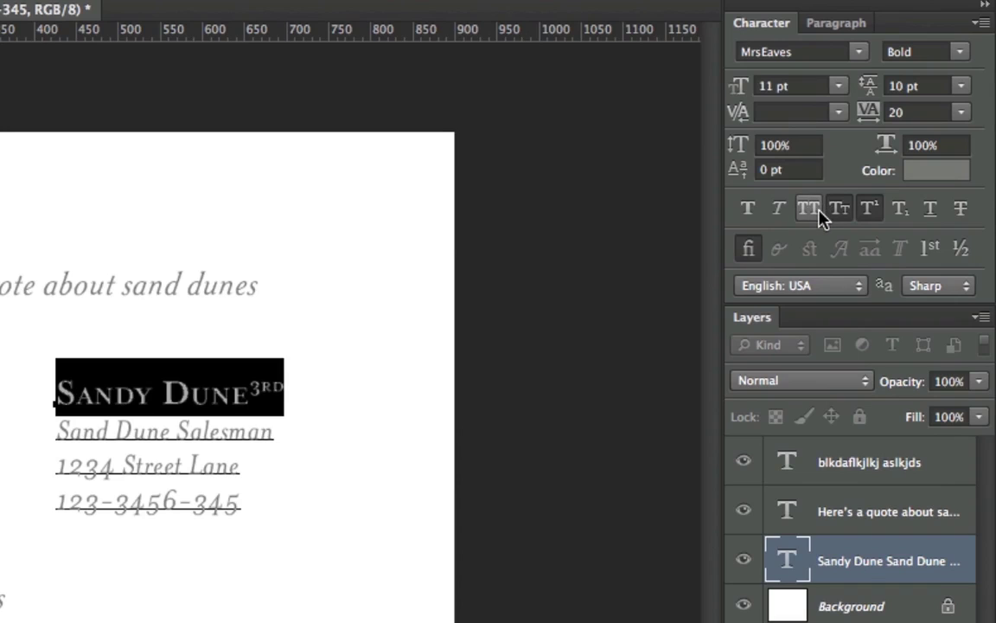
pyautogui.click(818, 212)
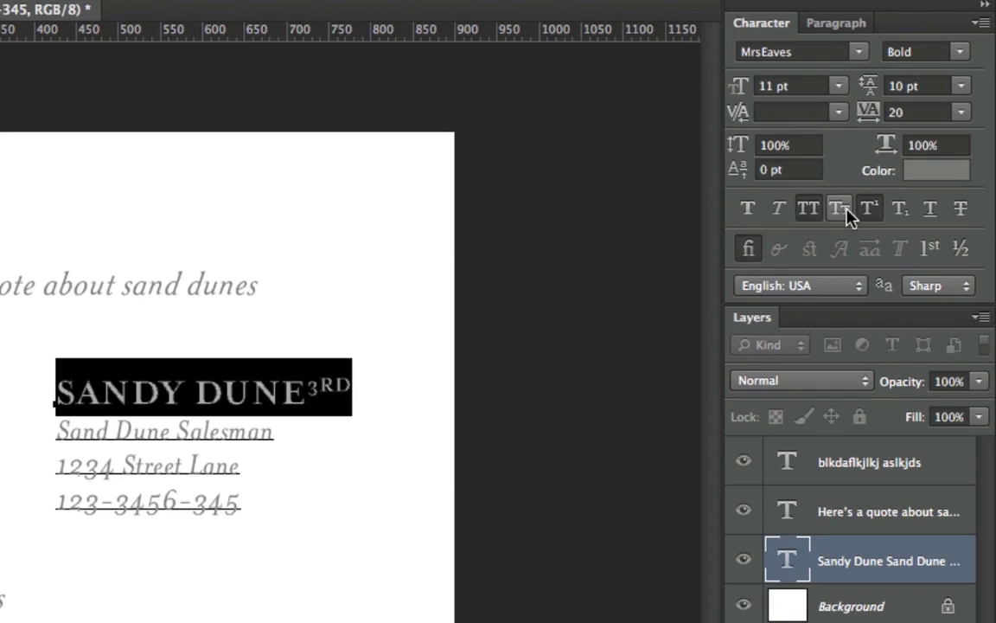
# Turn off Superscript on the name line and delete the trailing "3rd".
pyautogui.click(869, 211)
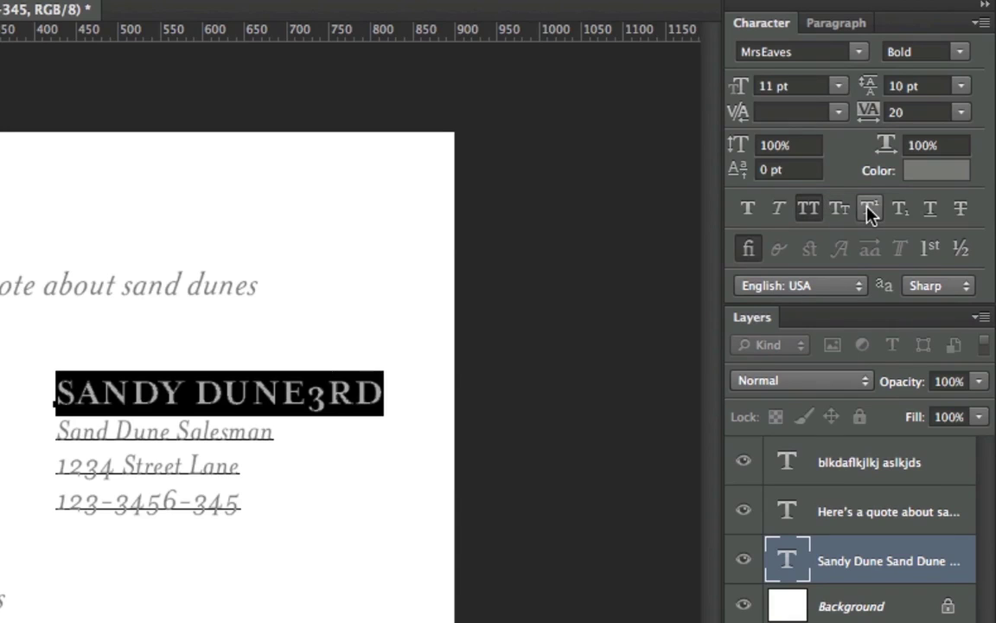
pyautogui.click(305, 403)
pyautogui.moveTo(306, 402); pyautogui.dragTo(383, 391)
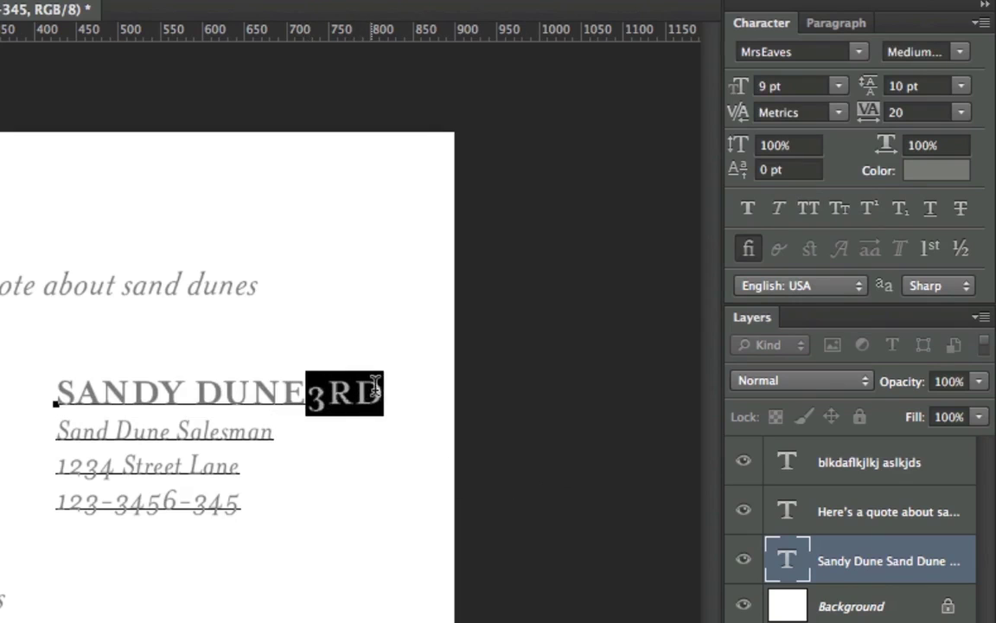
pyautogui.press('BackSpace')
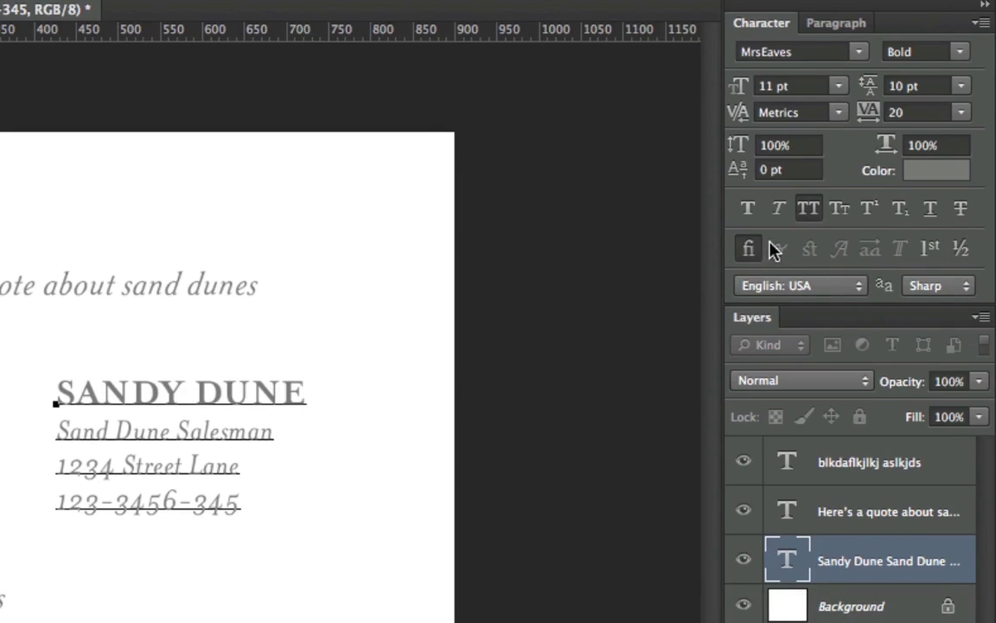
# Commit the contact text with the name kept in capitals, and move the whole block slightly up and to the right.
pyautogui.click(808, 212)
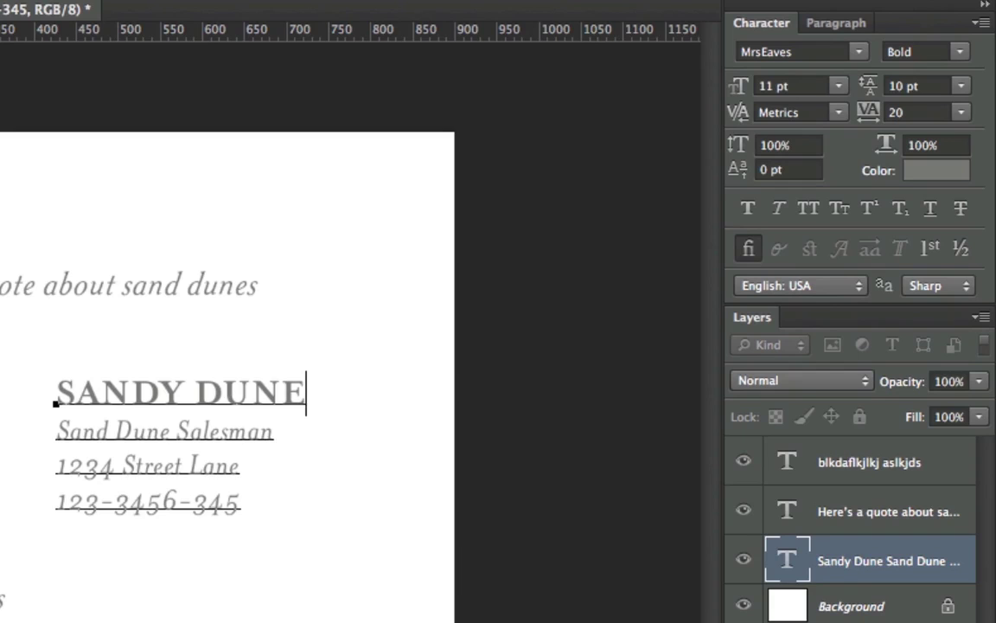
pyautogui.hotkey('ctrl', 'Return')
pyautogui.moveTo(112, 399); pyautogui.dragTo(121, 385)
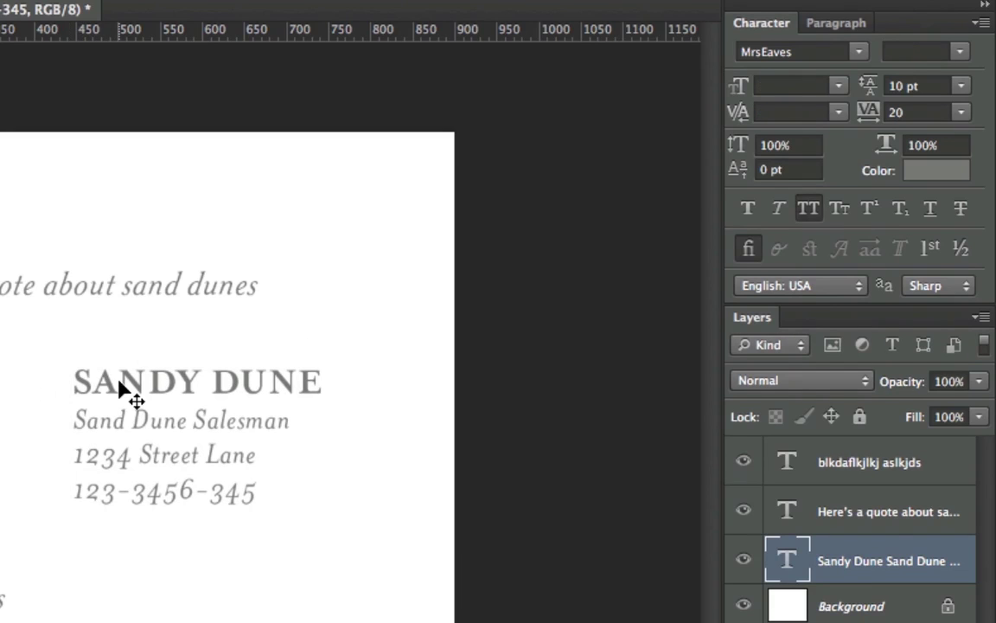